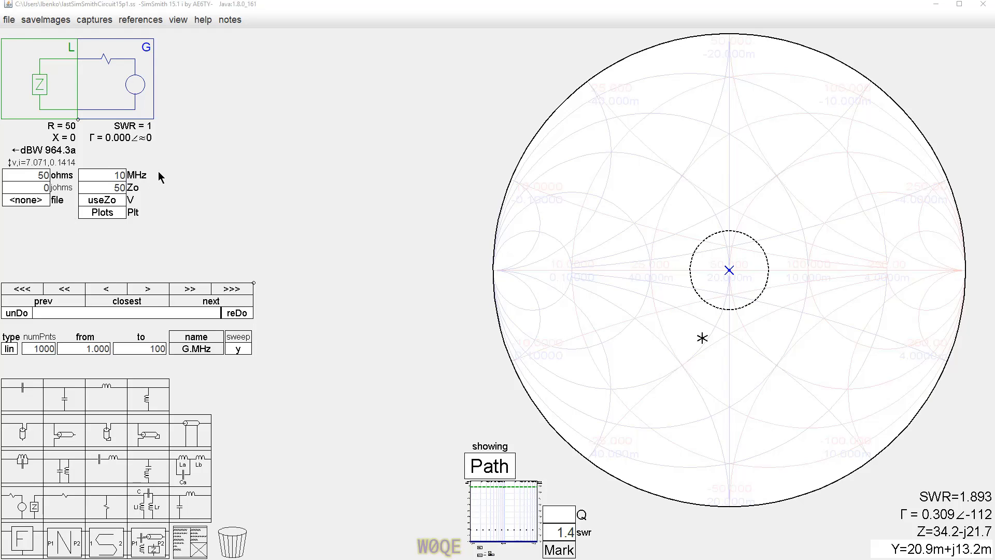
# Step: Set the load resistance to 75 Ω
pyautogui.click(111, 177)
pyautogui.doubleClick(51, 175)
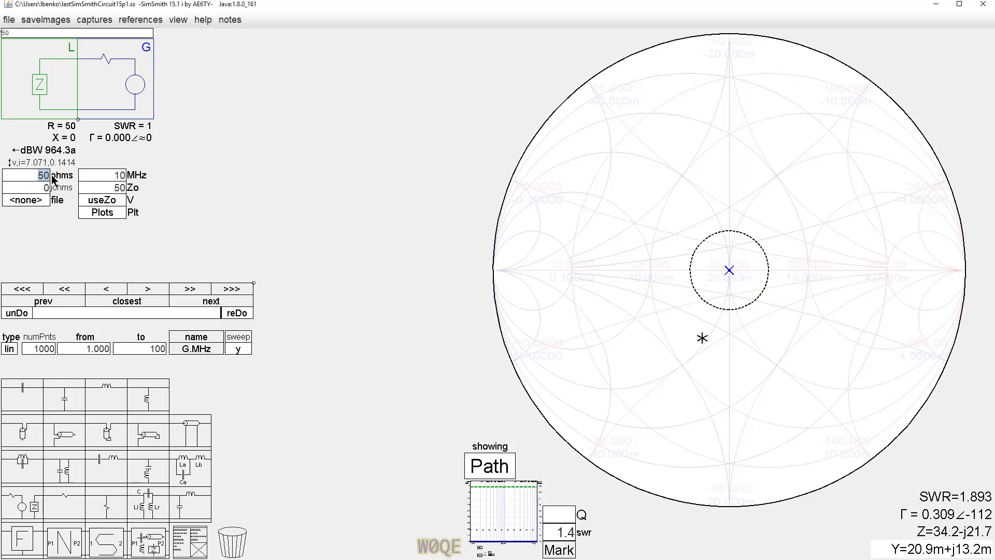
pyautogui.write('75')
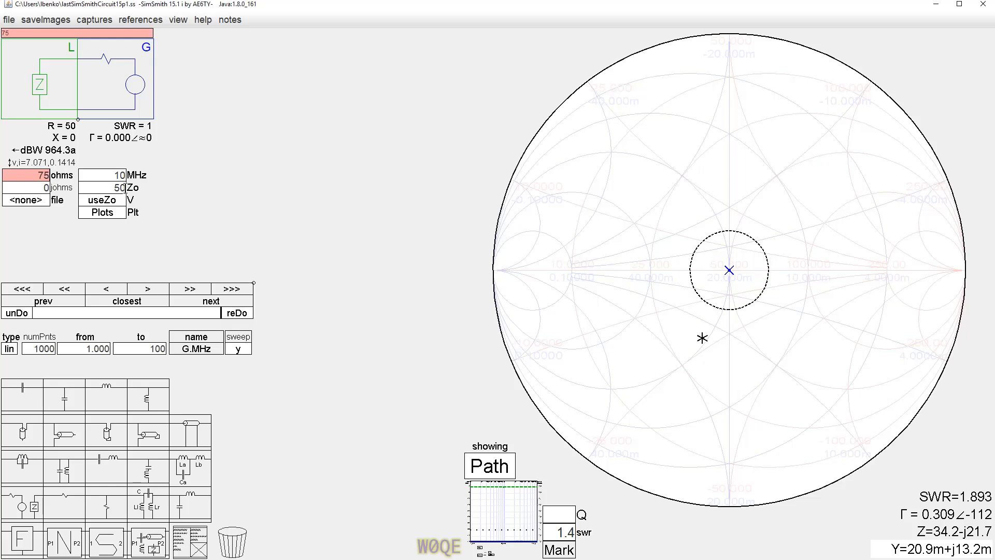
pyautogui.press('Return')
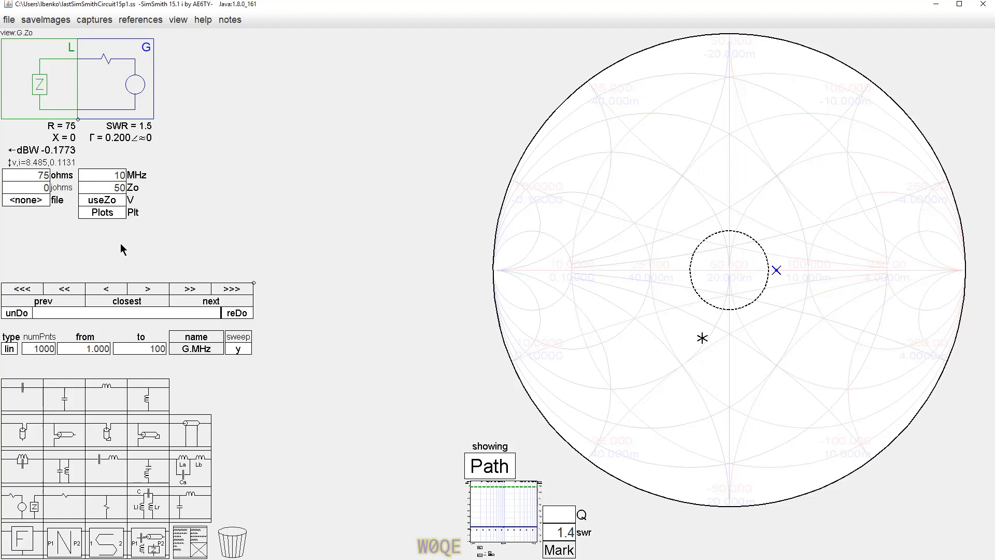
# Step: Insert transmission line T1 with a 30° length and 0 loss per 100 ft
pyautogui.moveTo(191, 433); pyautogui.dragTo(113, 79)
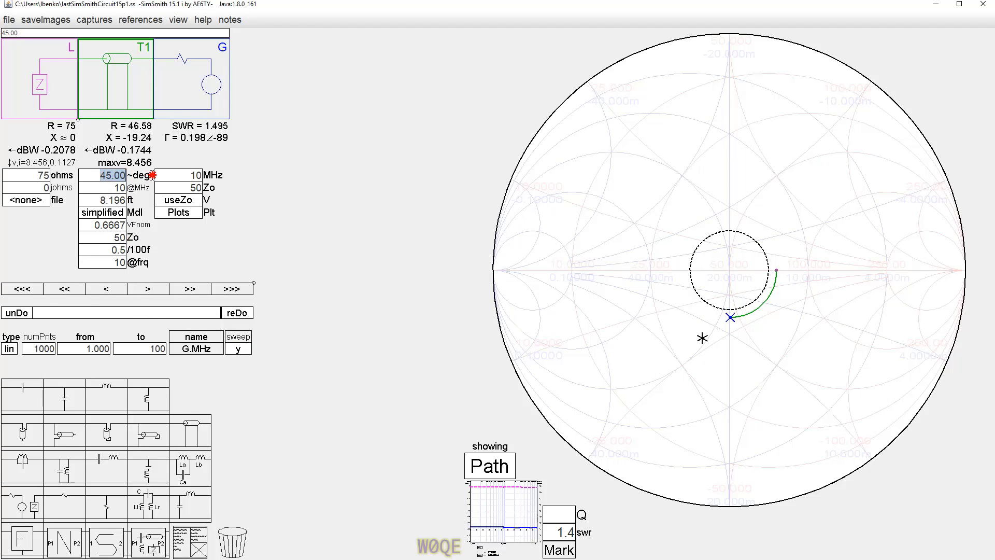
pyautogui.write('30')
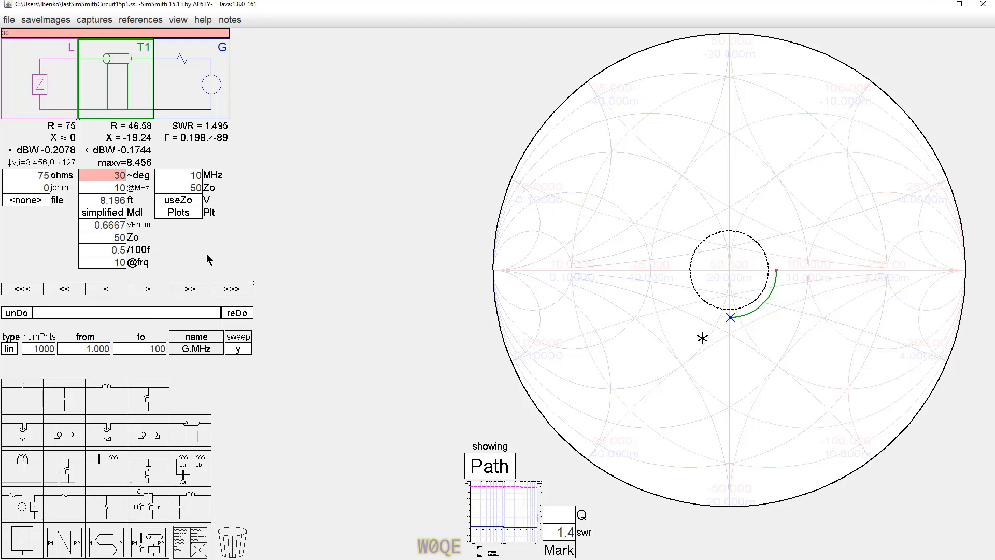
pyautogui.press('Return')
pyautogui.click(109, 250)
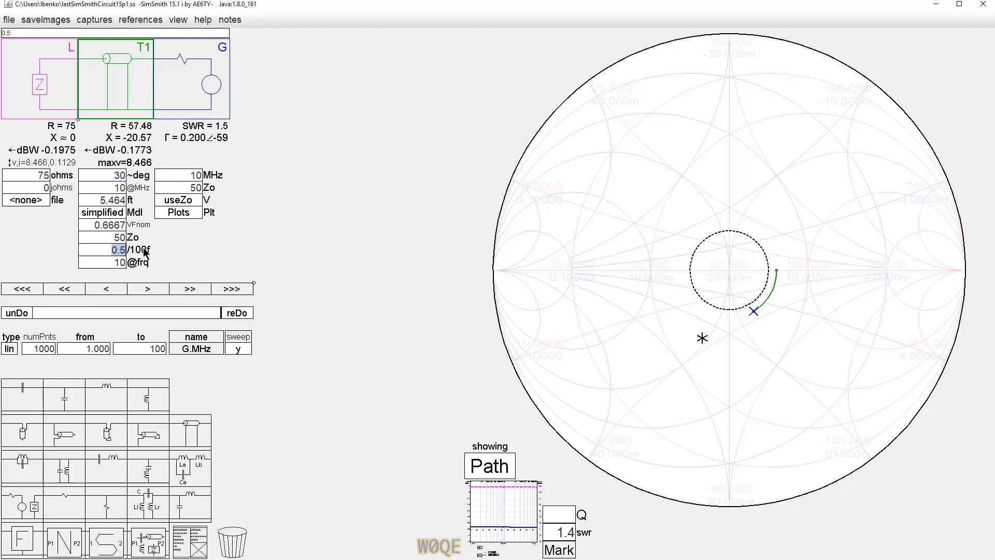
pyautogui.write('0')
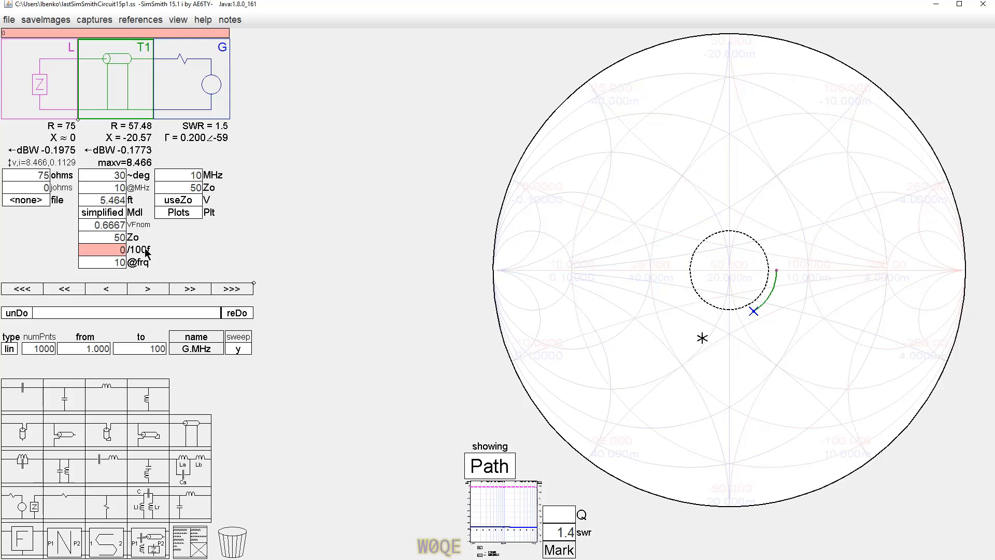
pyautogui.press('Return')
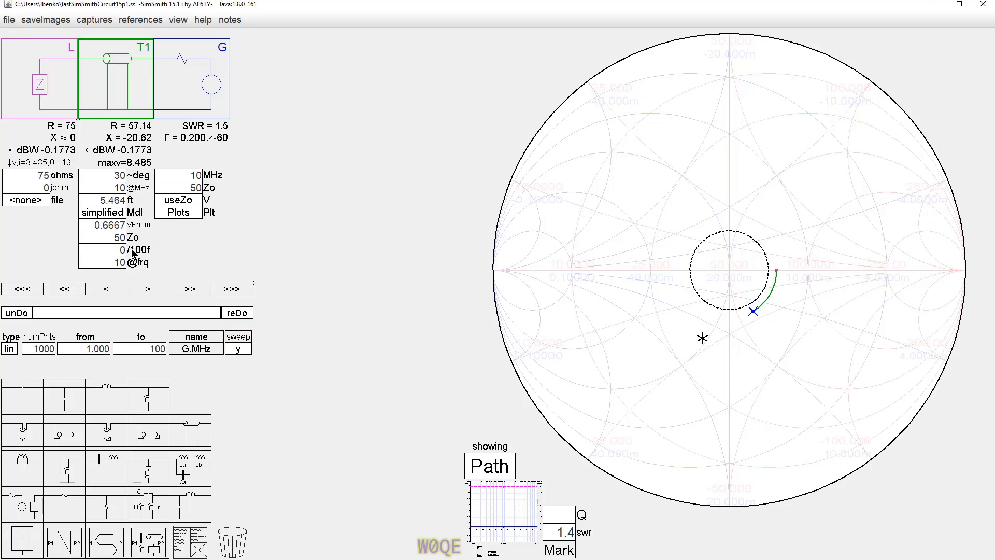
pyautogui.click(104, 214)
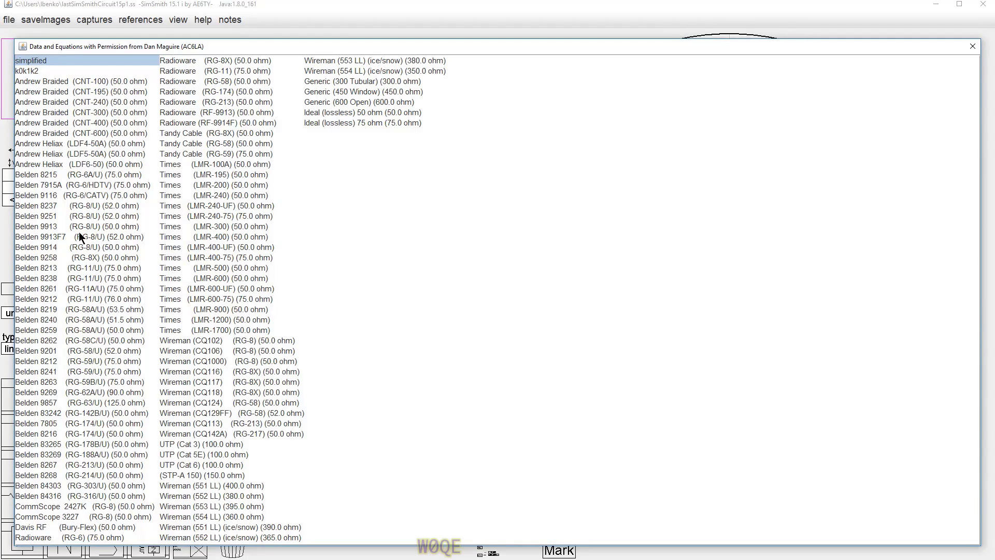
pyautogui.click(40, 59)
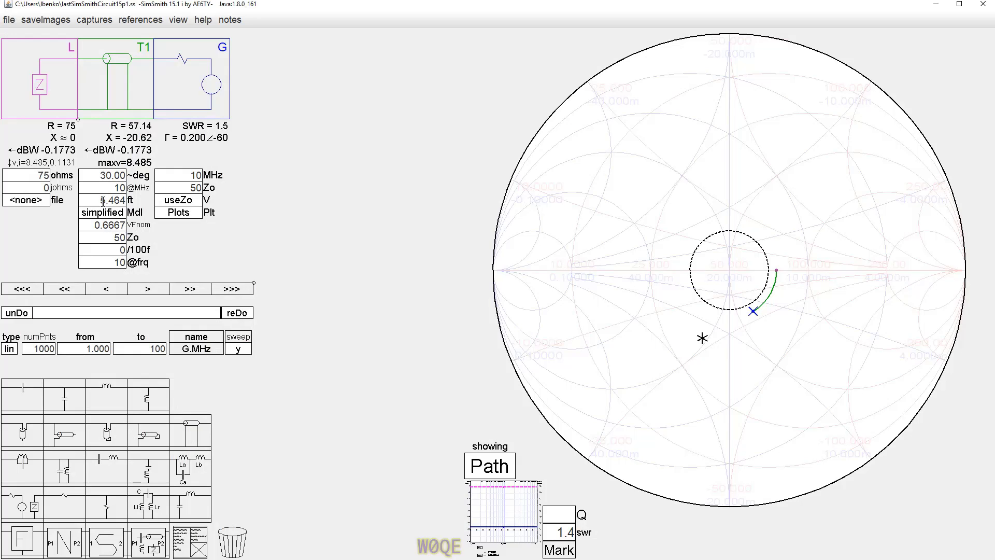
# Step: Add a second line T2 after T1 and set its Zo to 75 Ω
pyautogui.click(128, 91)
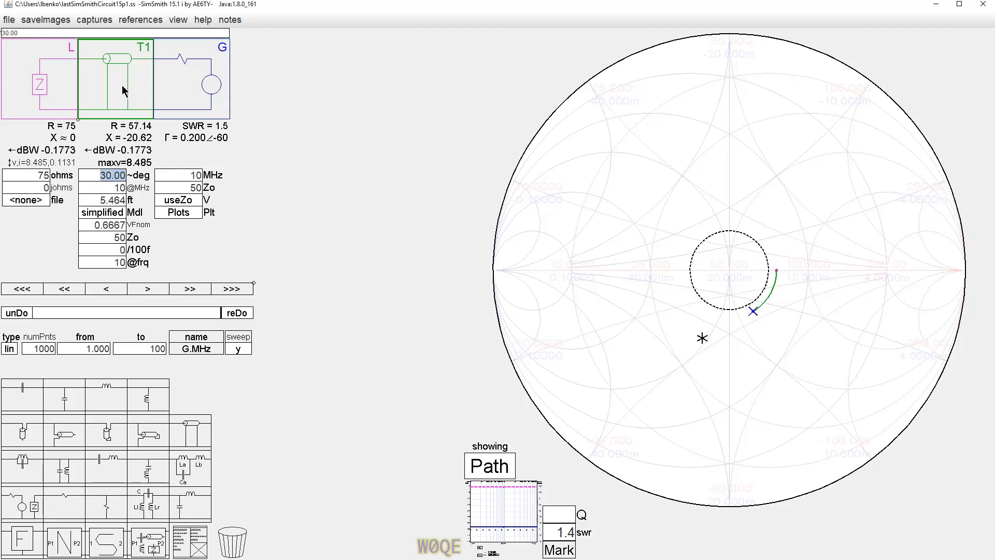
pyautogui.moveTo(162, 102); pyautogui.dragTo(193, 83)
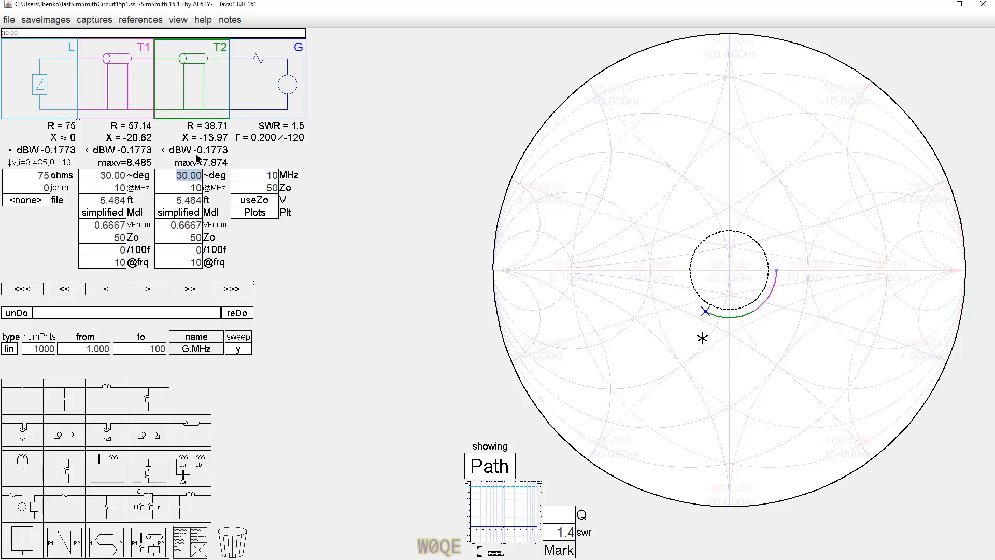
pyautogui.click(186, 239)
pyautogui.write('75')
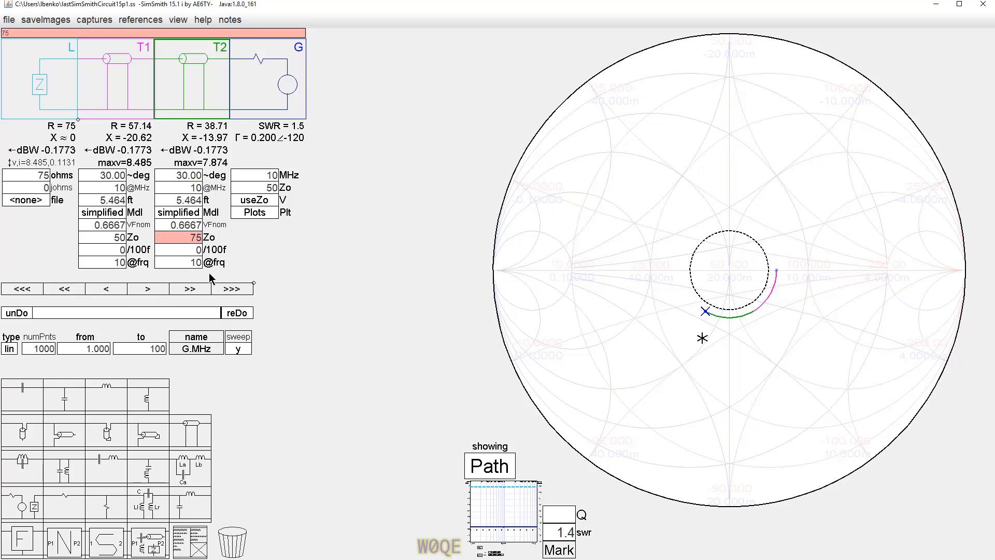
pyautogui.press('Return')
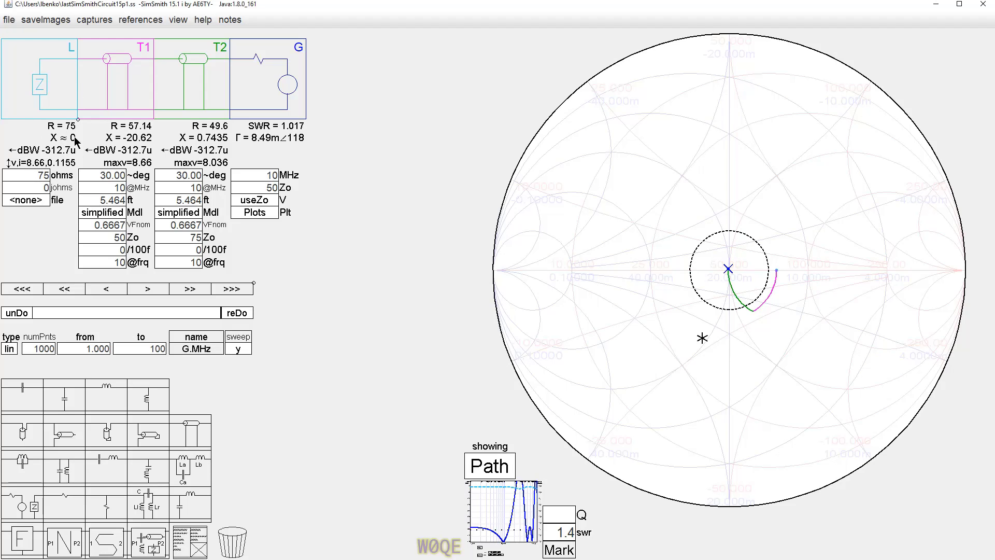
# Step: Drag the path end to the chart centre, tuning T1 and T2 to 29.37° and 29.35° for SWR 1.001
pyautogui.click(777, 271)
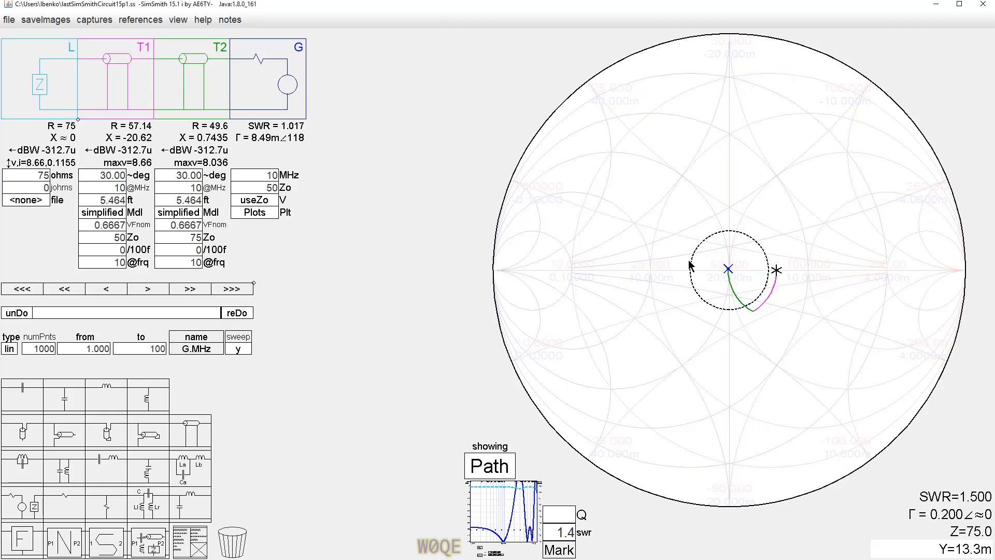
pyautogui.scroll(5, 732, 270)
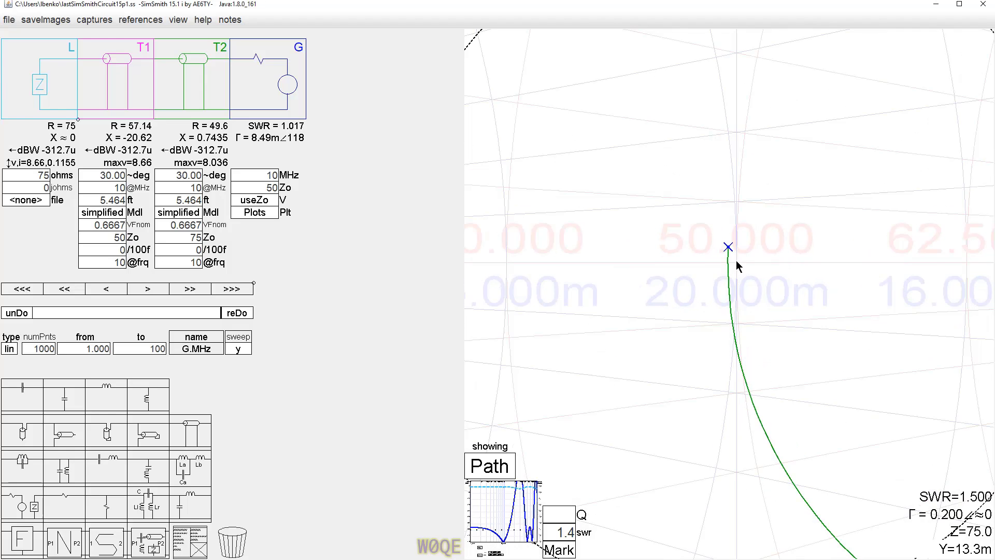
pyautogui.moveTo(728, 249); pyautogui.dragTo(737, 263)
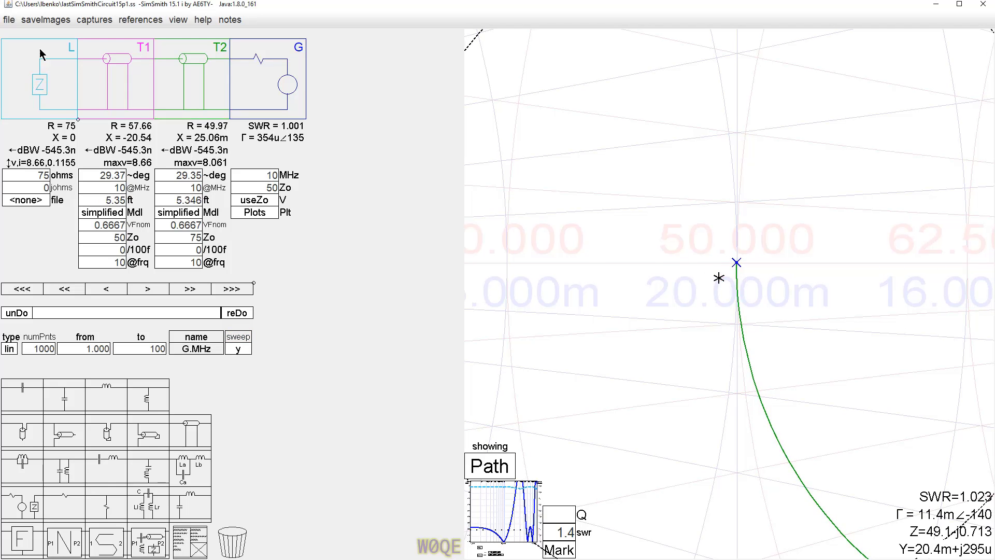
# Step: Open the program preferences from the File menu and close them with Done
pyautogui.click(8, 21)
pyautogui.click(33, 183)
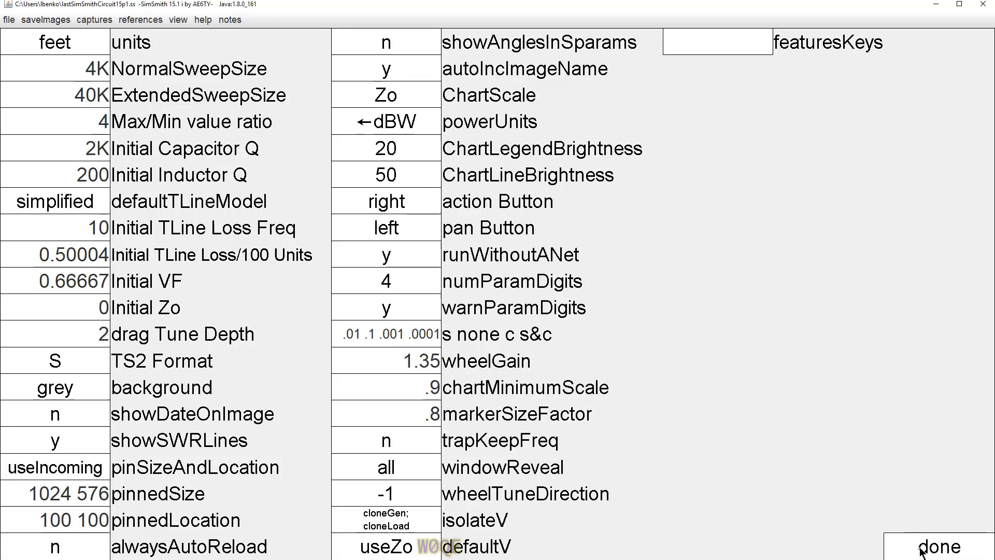
pyautogui.click(939, 547)
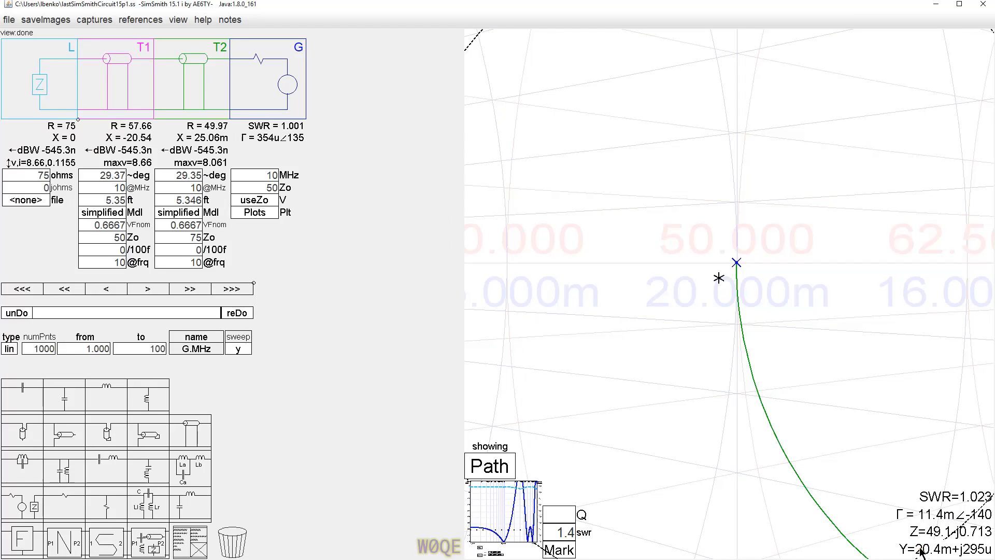
pyautogui.scroll(-3, 796, 308)
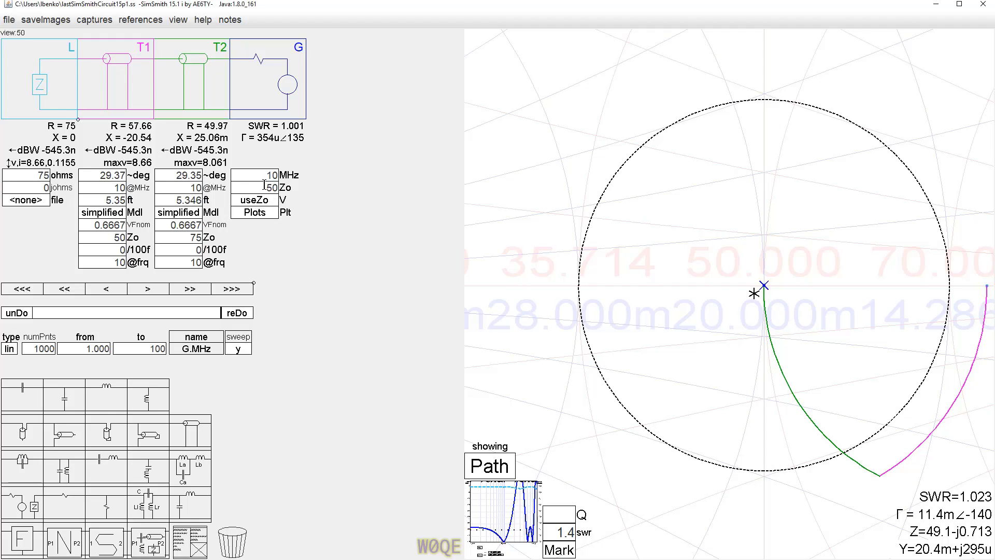
# Step: Show the dBW/SWR frequency plot, rescale the dBW axis, and mark both SWR 1.4 crossings, upper at 14.180 MHz
pyautogui.click(499, 516)
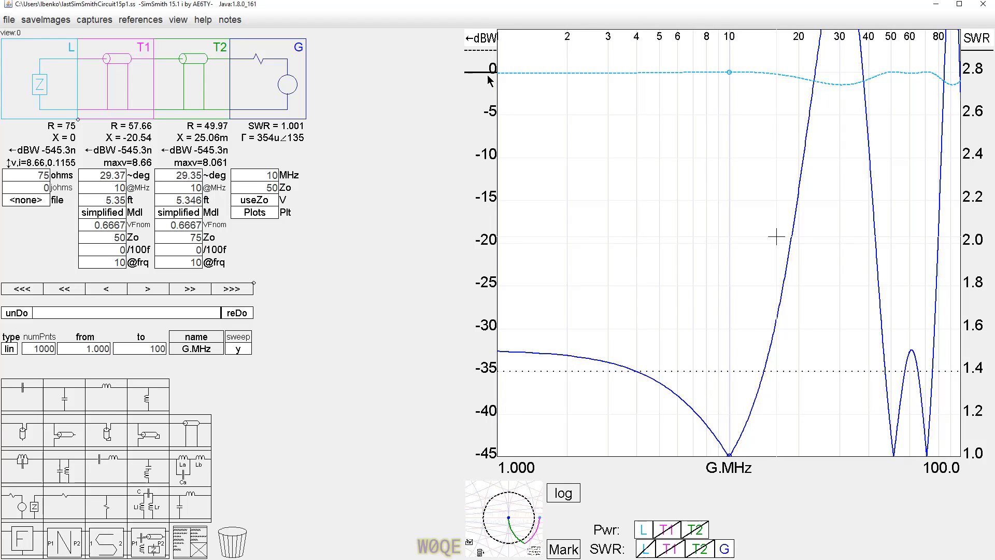
pyautogui.moveTo(485, 72); pyautogui.dragTo(490, 124)
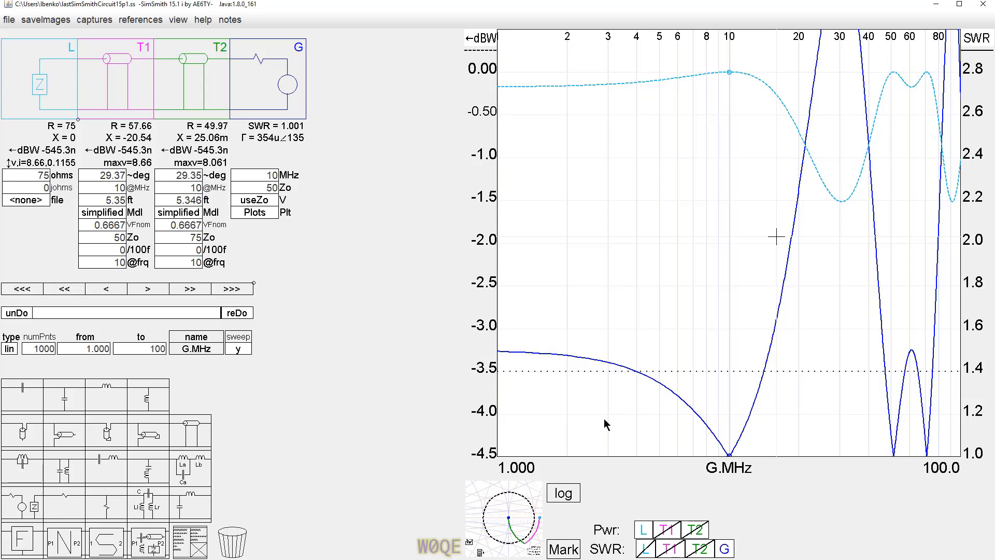
pyautogui.click(638, 373)
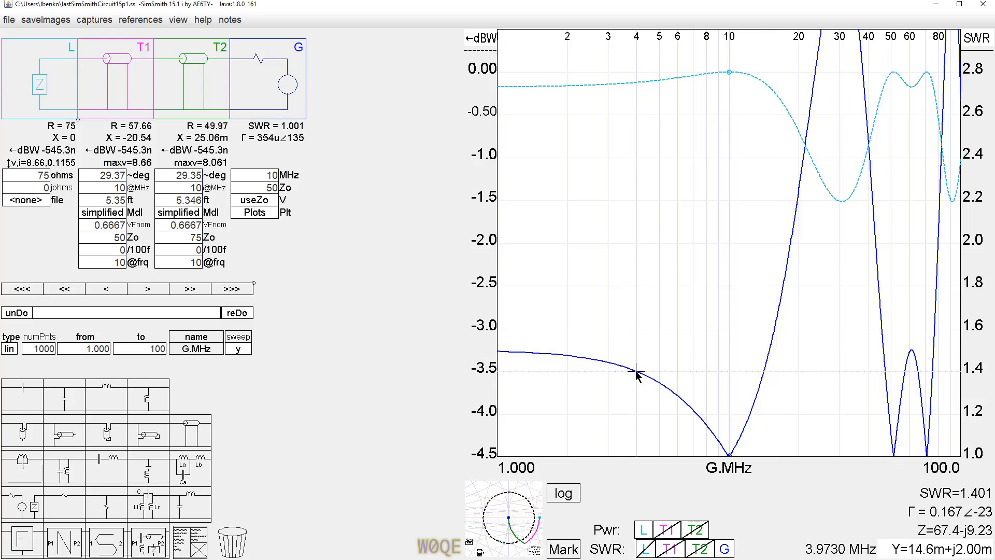
pyautogui.click(765, 371)
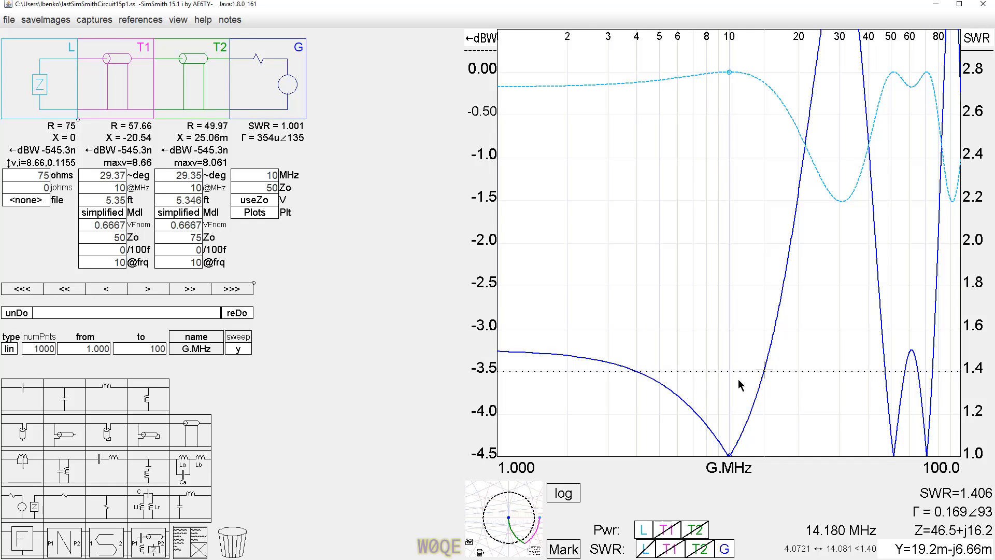
pyautogui.scroll(2, 735, 328)
pyautogui.scroll(-2, 734, 332)
# Step: Return to the Smith chart and set the load resistance to 200 Ω
pyautogui.click(515, 516)
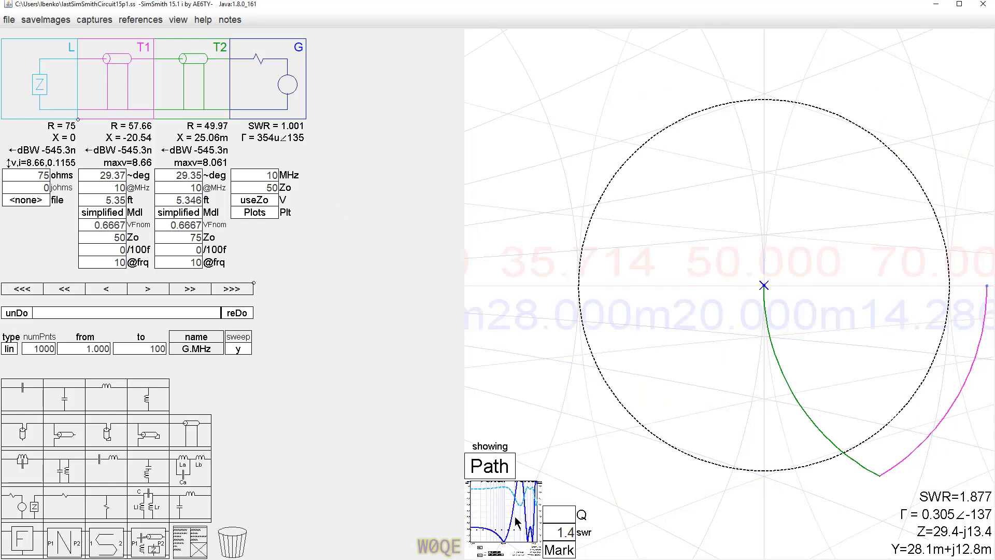
pyautogui.doubleClick(31, 174)
pyautogui.write('200')
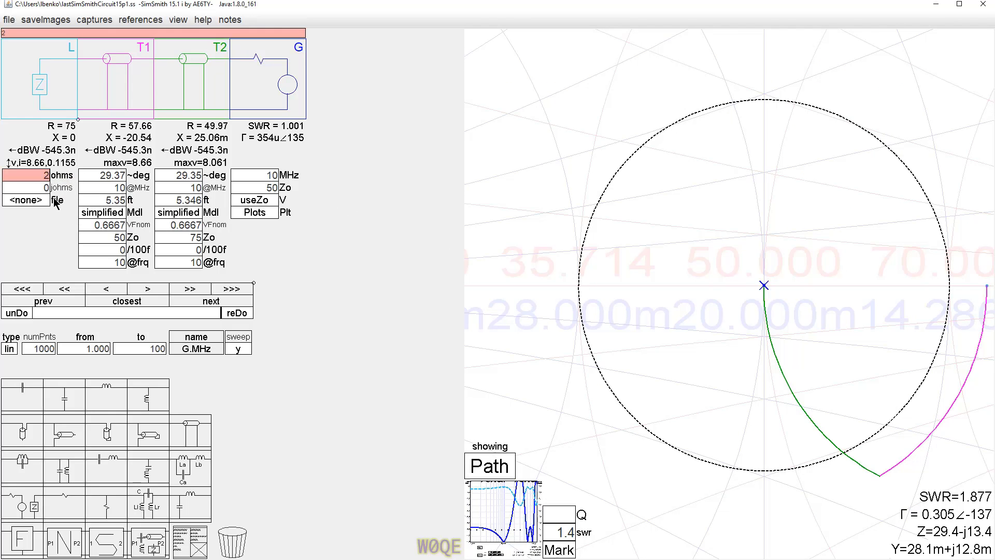
# Step: Set T2's Zo to 200 Ω and retune the lines to about 23.6° each for SWR 1.002
pyautogui.doubleClick(188, 237)
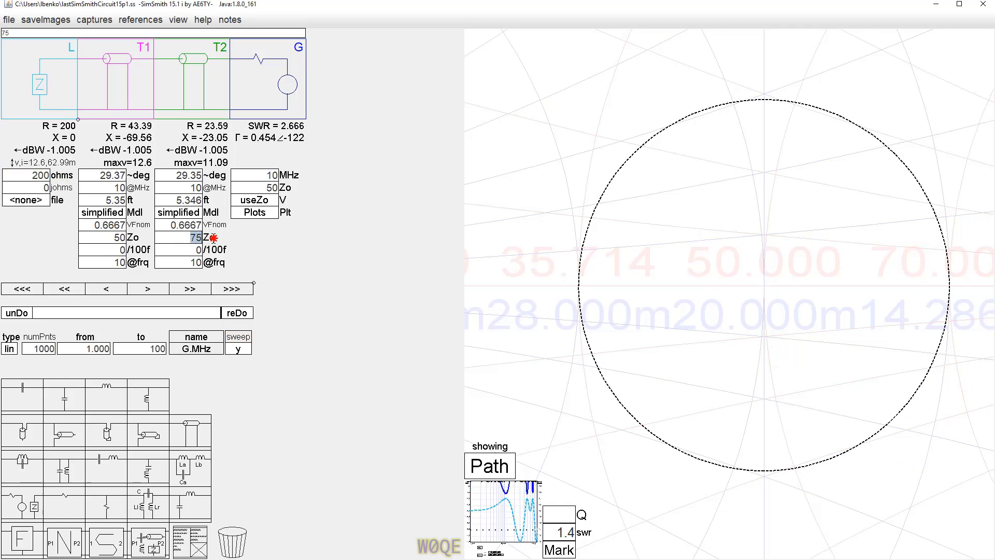
pyautogui.write('200')
pyautogui.press('Return')
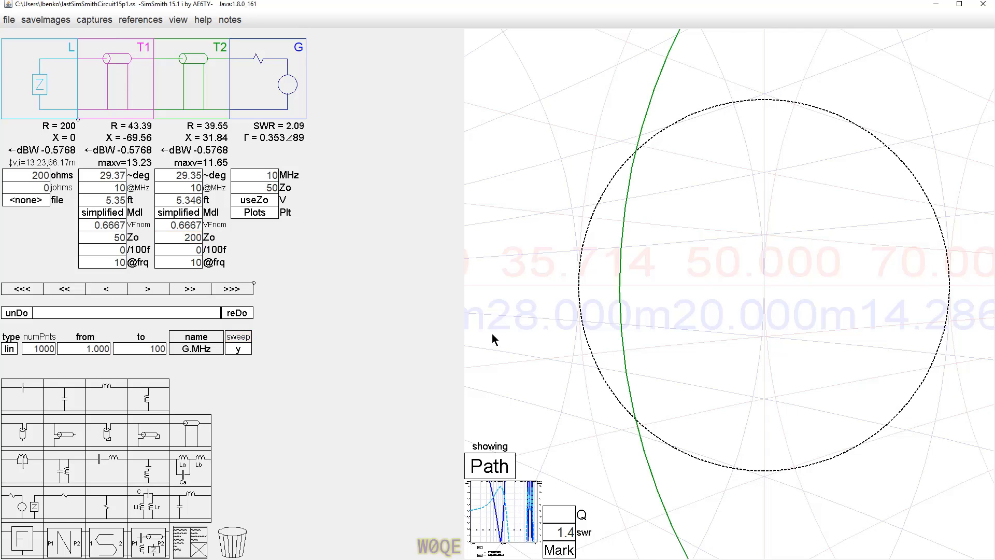
pyautogui.scroll(-3, 651, 352)
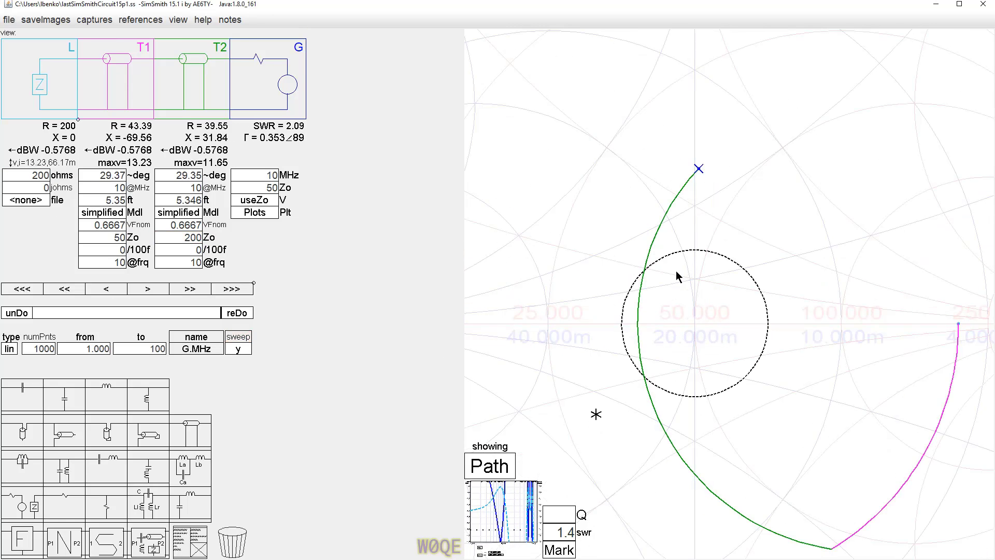
pyautogui.moveTo(699, 171)
pyautogui.mouseDown()
pyautogui.moveTo(705, 241)
pyautogui.moveTo(695, 322)
pyautogui.mouseUp()
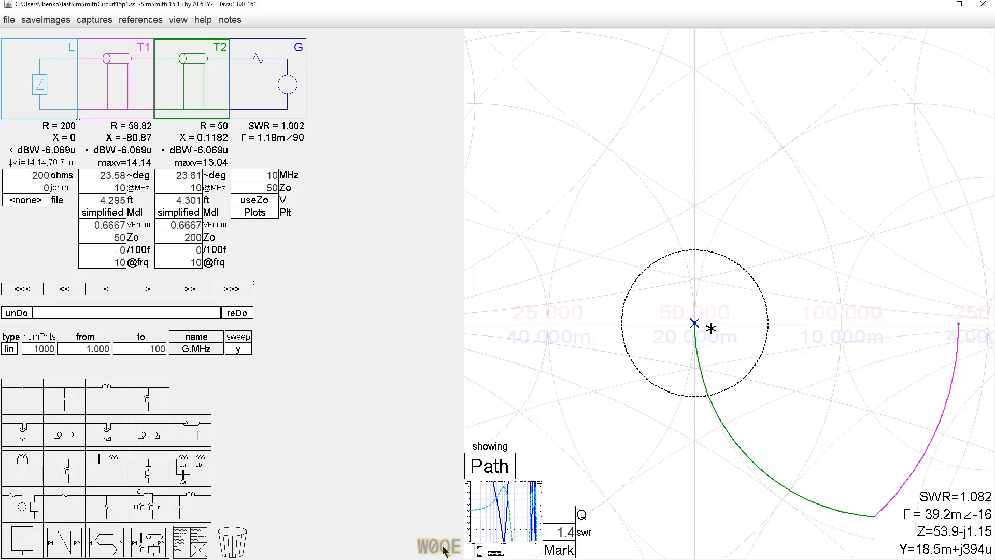
# Step: Mark the SWR 1.4 band edges at 8.83 and 11.11 MHz, then return to the Smith chart
pyautogui.click(517, 520)
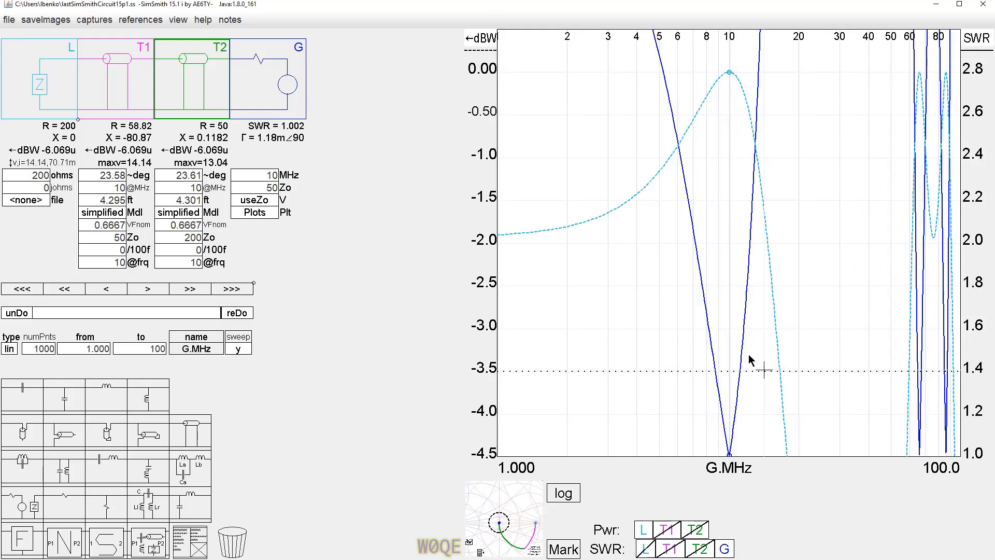
pyautogui.click(715, 373)
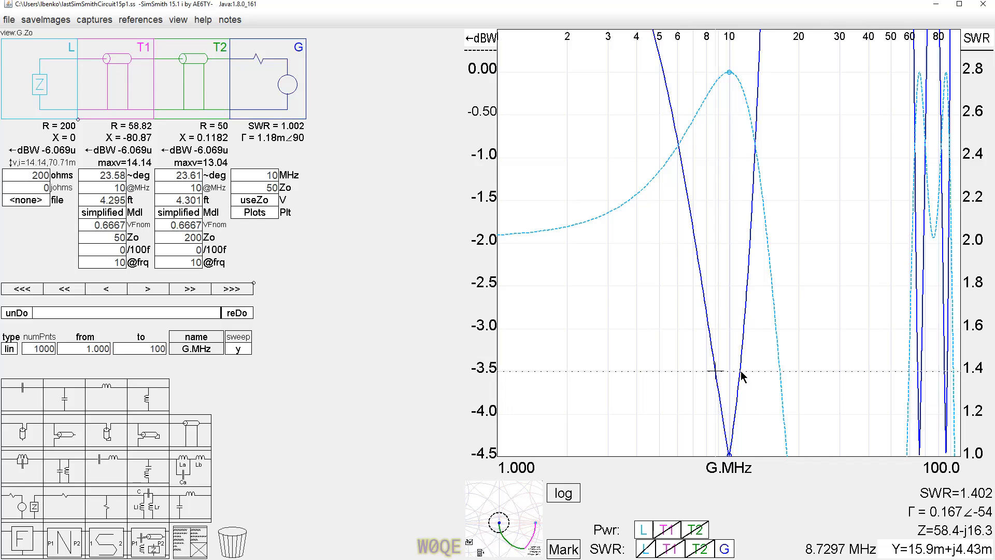
pyautogui.click(740, 373)
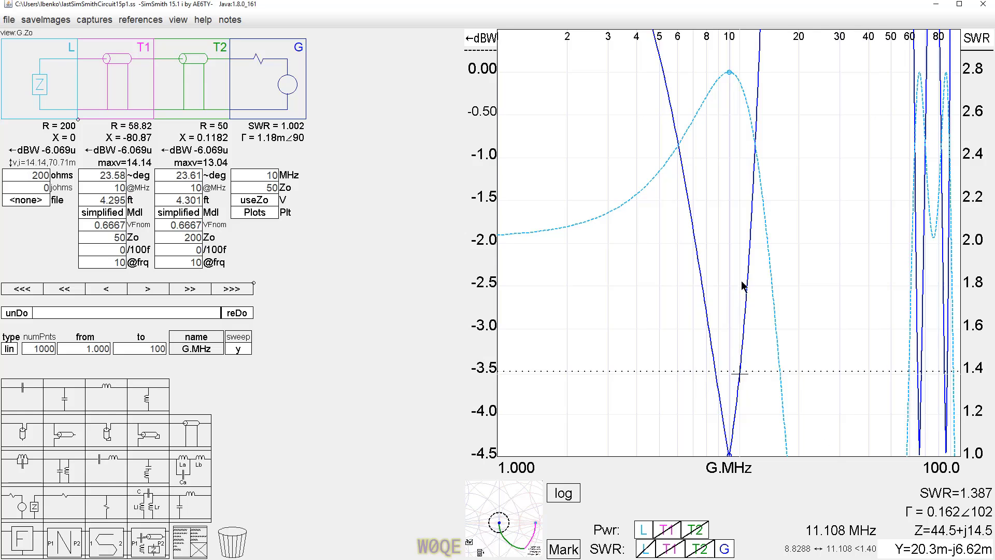
pyautogui.click(531, 497)
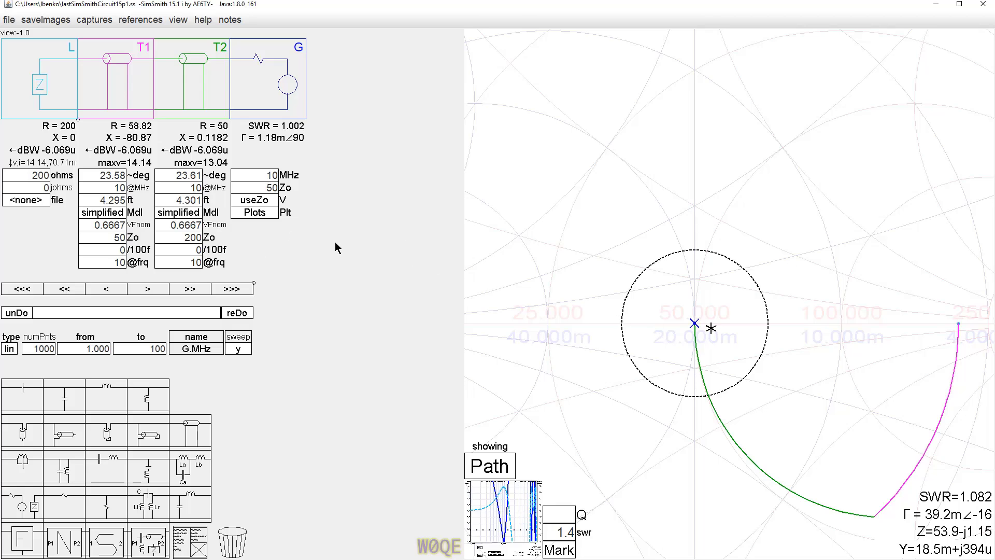
# Step: Enter 75 in the load resistance field in place of 200
pyautogui.click(29, 175)
pyautogui.write('75')
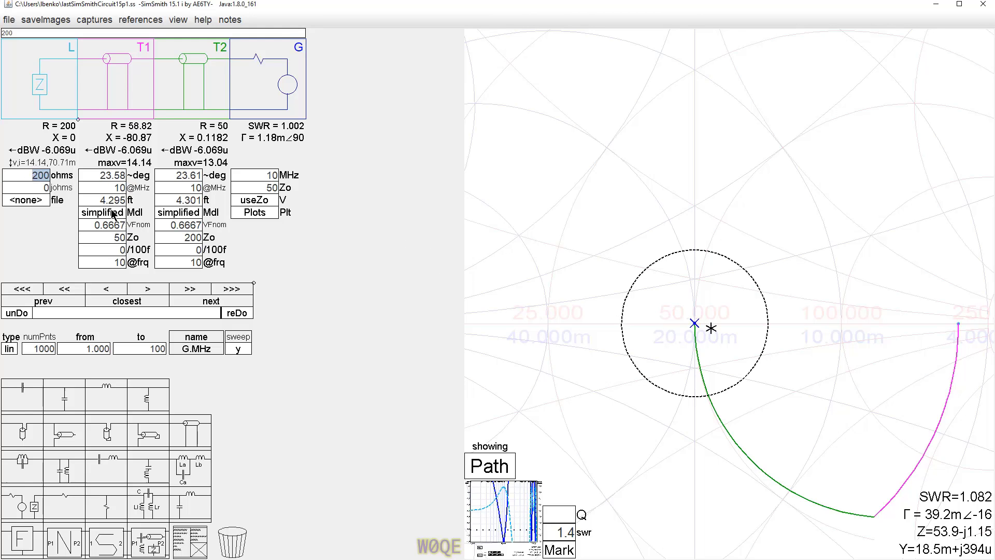
# Step: Set T2's Zo to 75 Ω
pyautogui.click(179, 242)
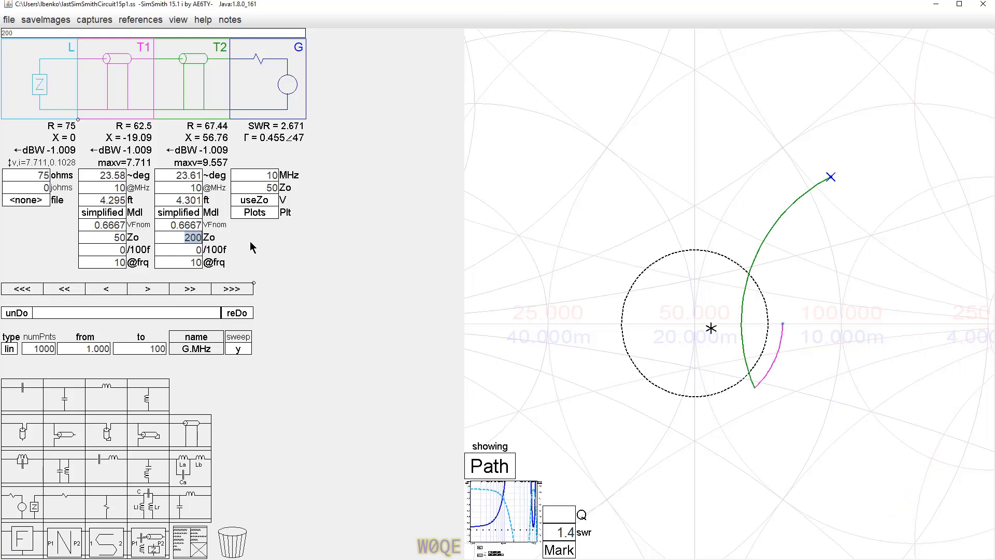
pyautogui.write('75')
pyautogui.press('Return')
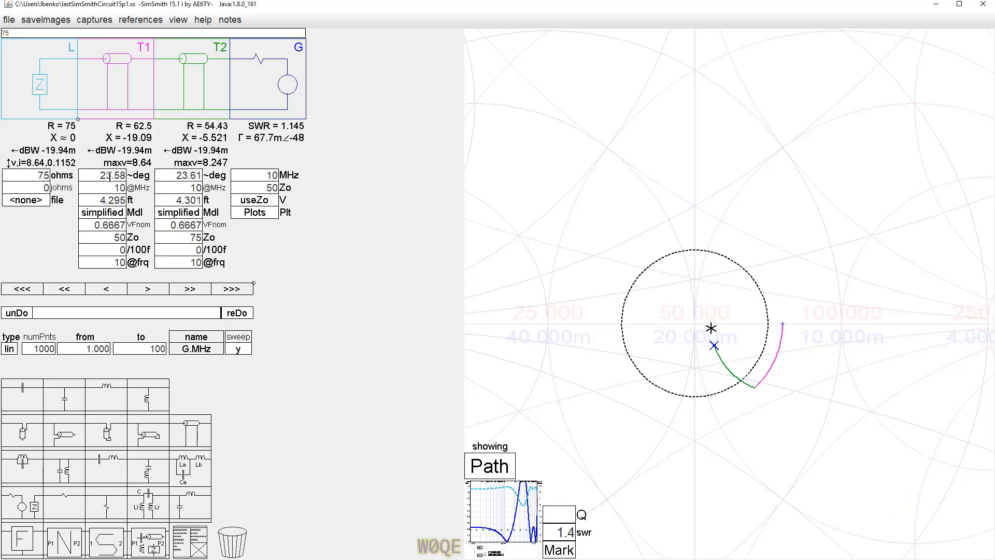
# Step: Retune the lines to 29.33° and 29.34° so the input lands on 50 Ω at SWR 1
pyautogui.scroll(5, 710, 334)
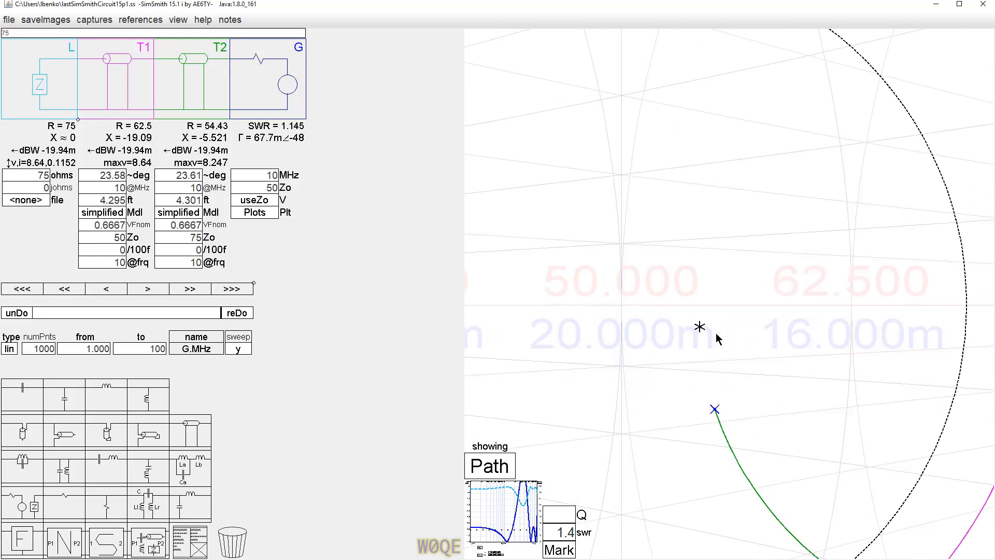
pyautogui.moveTo(715, 410)
pyautogui.mouseDown()
pyautogui.moveTo(655, 362)
pyautogui.moveTo(622, 307)
pyautogui.mouseUp()
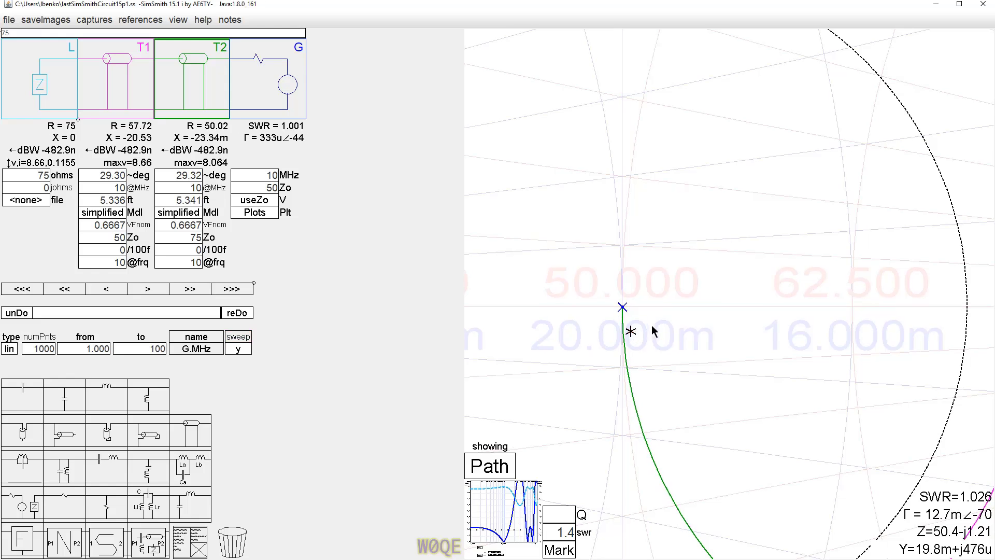
pyautogui.scroll(4, 655, 325)
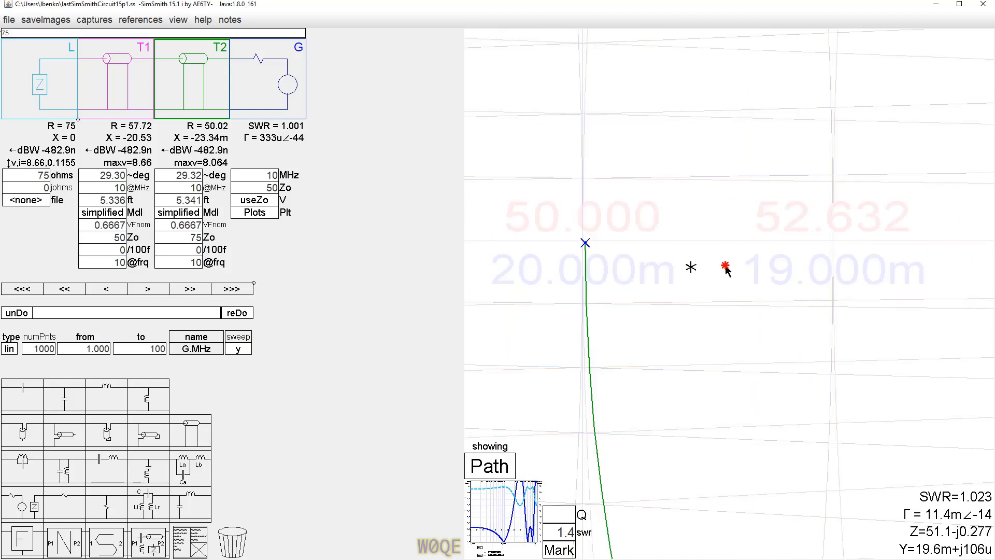
pyautogui.moveTo(638, 269); pyautogui.dragTo(754, 267)
pyautogui.moveTo(700, 240); pyautogui.dragTo(700, 238)
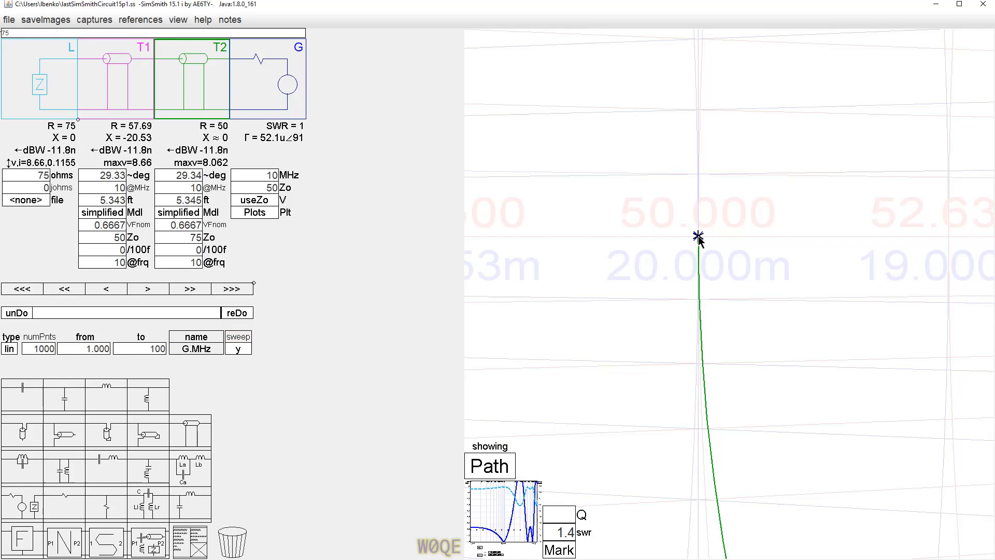
pyautogui.scroll(-2, 731, 269)
pyautogui.scroll(-3, 731, 270)
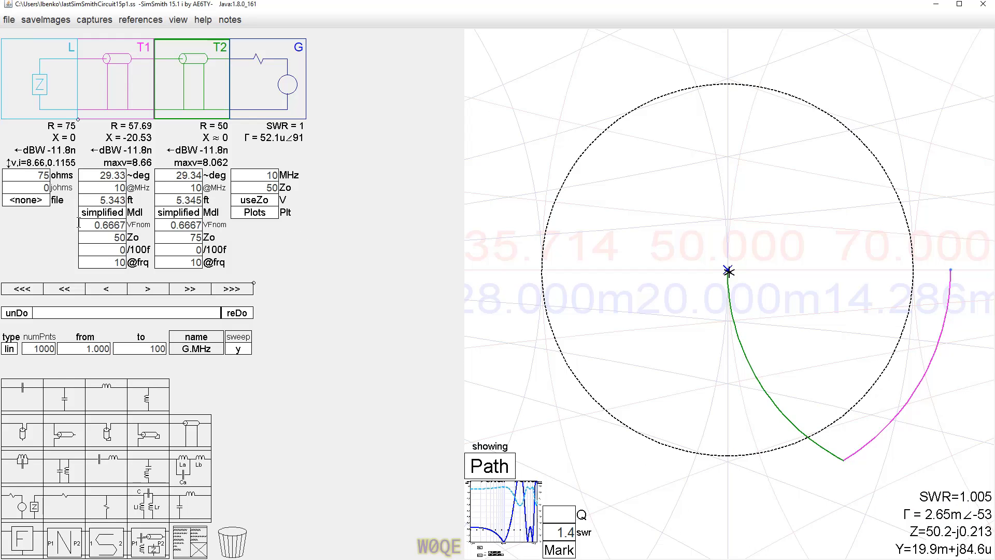
# Step: Give both T1 and T2 a loss of 0.5 per 100 ft
pyautogui.click(112, 255)
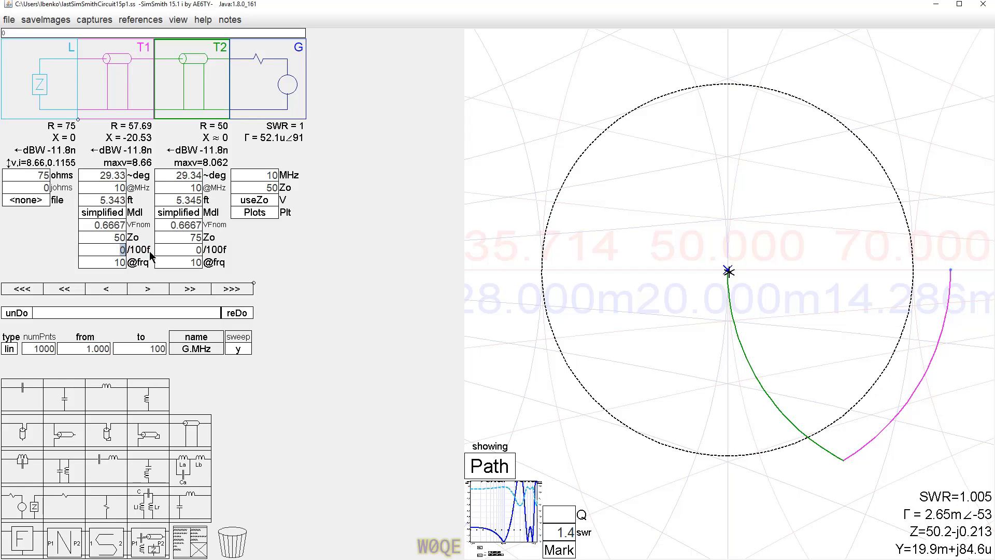
pyautogui.press('BackSpace')
pyautogui.write('.5')
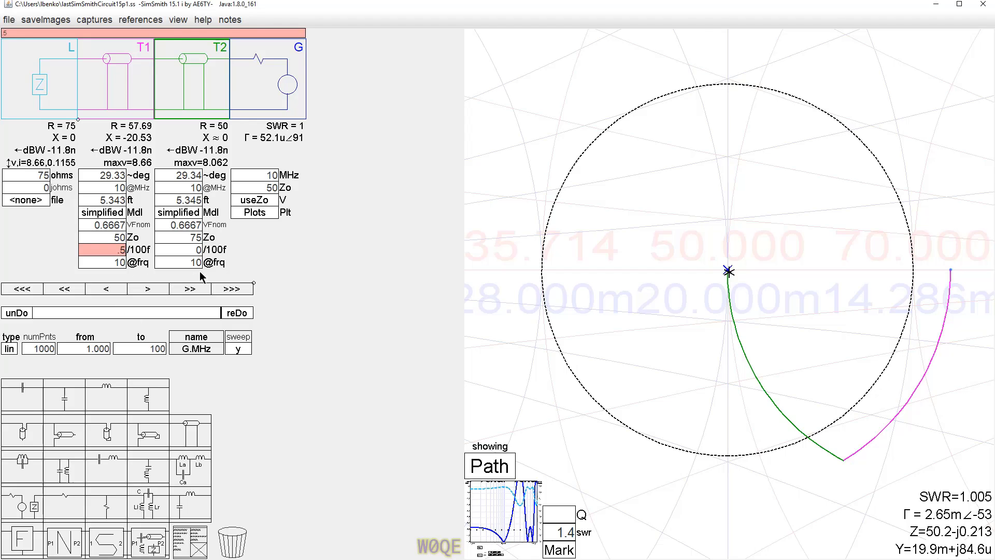
pyautogui.click(198, 252)
pyautogui.press('BackSpace')
pyautogui.write('.5')
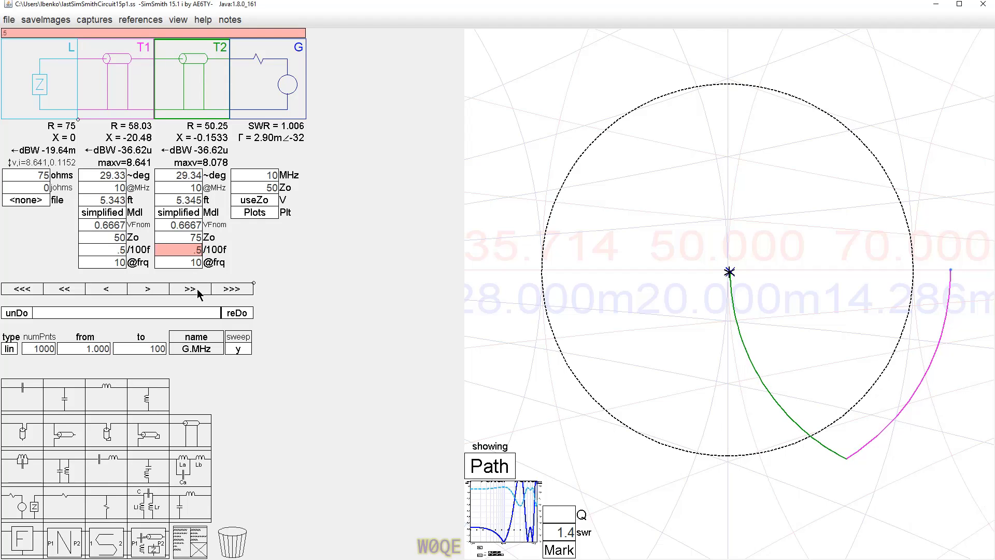
pyautogui.press('Return')
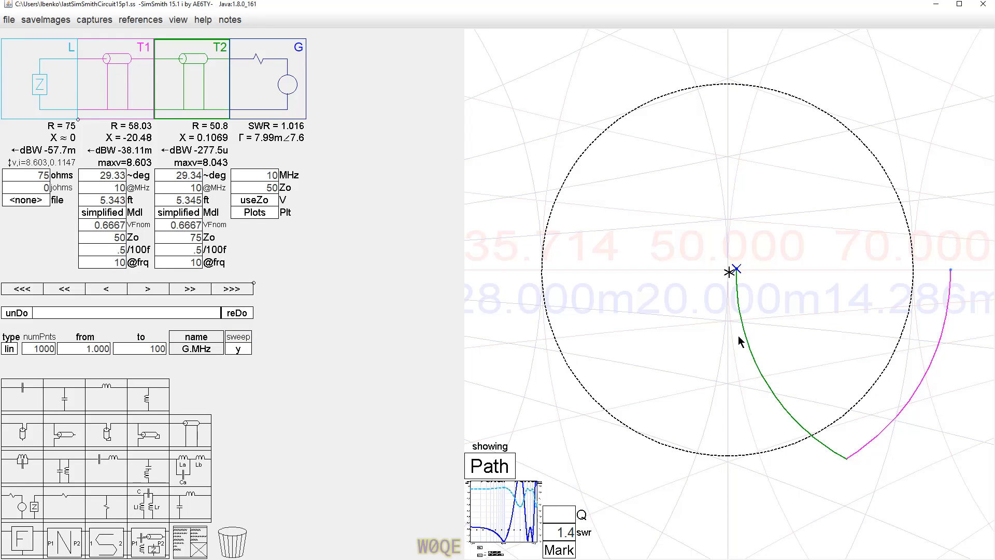
# Step: Retune the lines to 5.578 ft (30.81°) and 5.196 ft (28.70°), restoring SWR 1
pyautogui.click(762, 276)
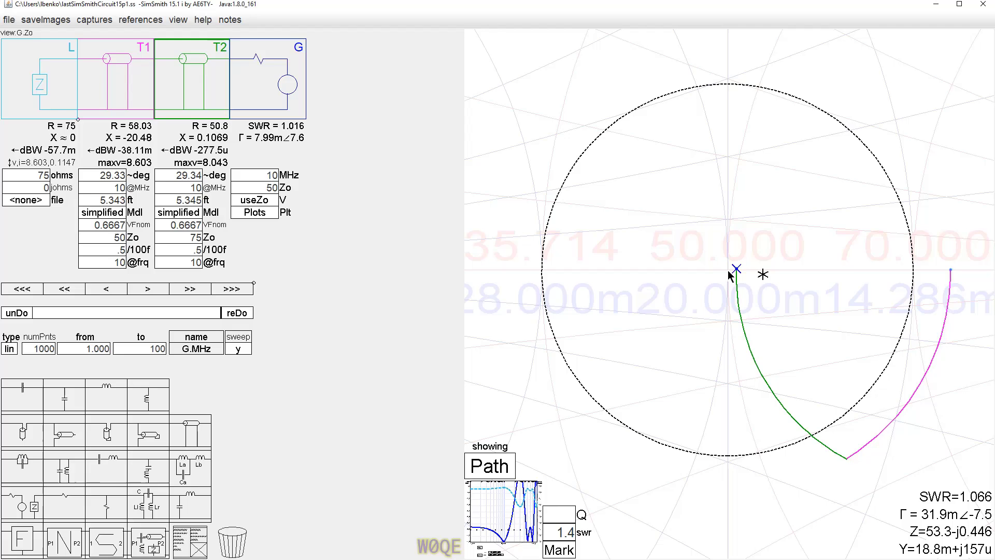
pyautogui.click(737, 269)
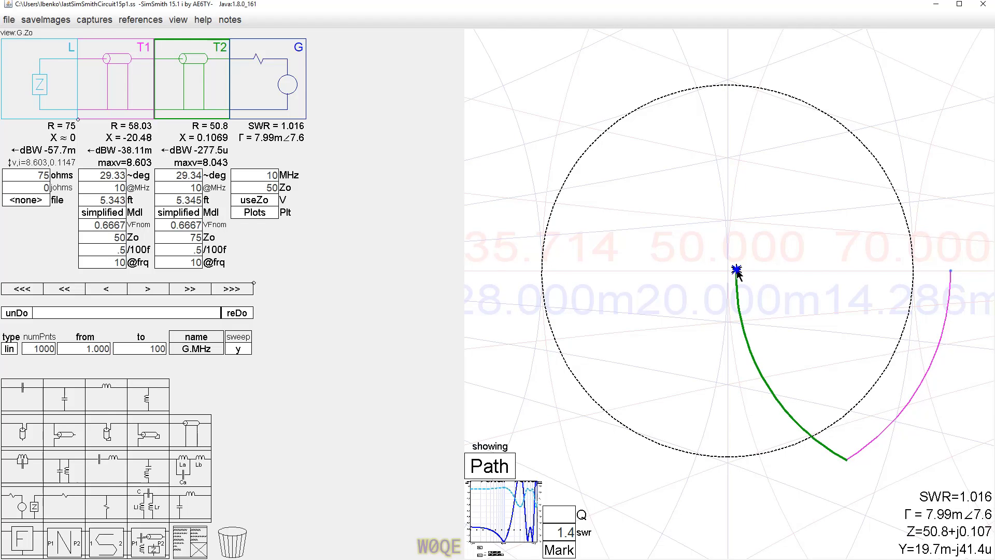
pyautogui.moveTo(737, 272); pyautogui.dragTo(729, 275)
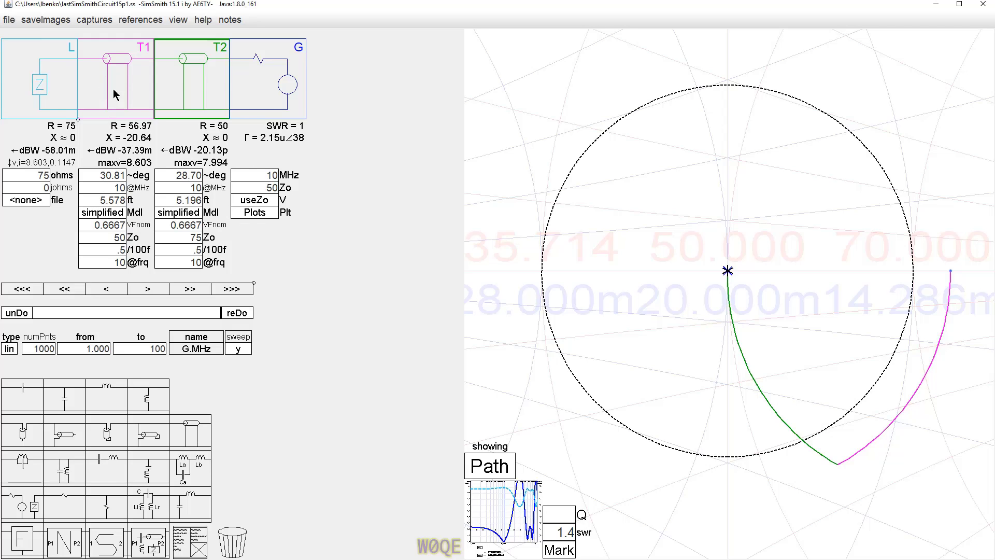
pyautogui.click(103, 216)
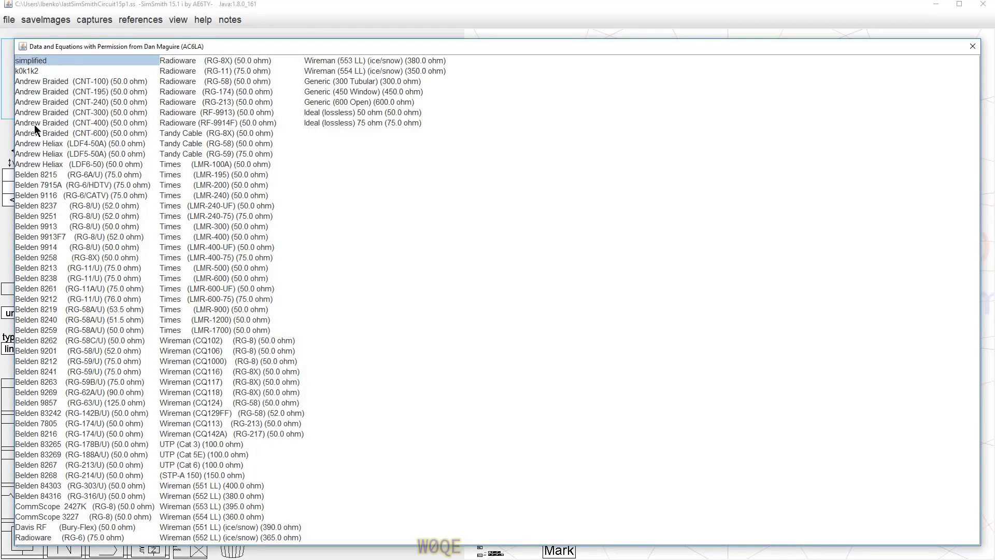
pyautogui.click(35, 60)
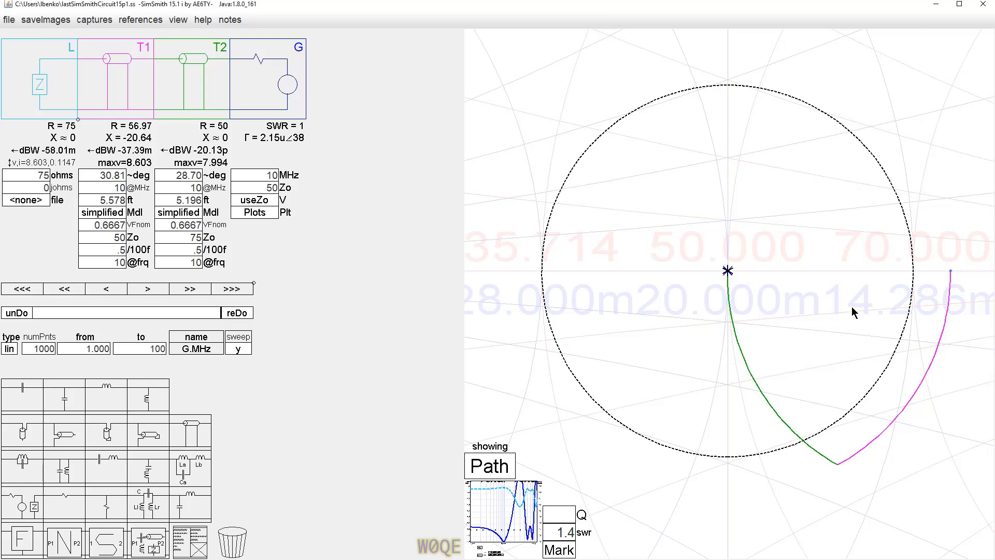
# Step: Move the load to 77.15 + j10.71 Ω and retune the lines to 6.56 and 6.134 ft for SWR 1.004
pyautogui.scroll(-3, 840, 306)
pyautogui.click(862, 266)
pyautogui.scroll(1, 814, 259)
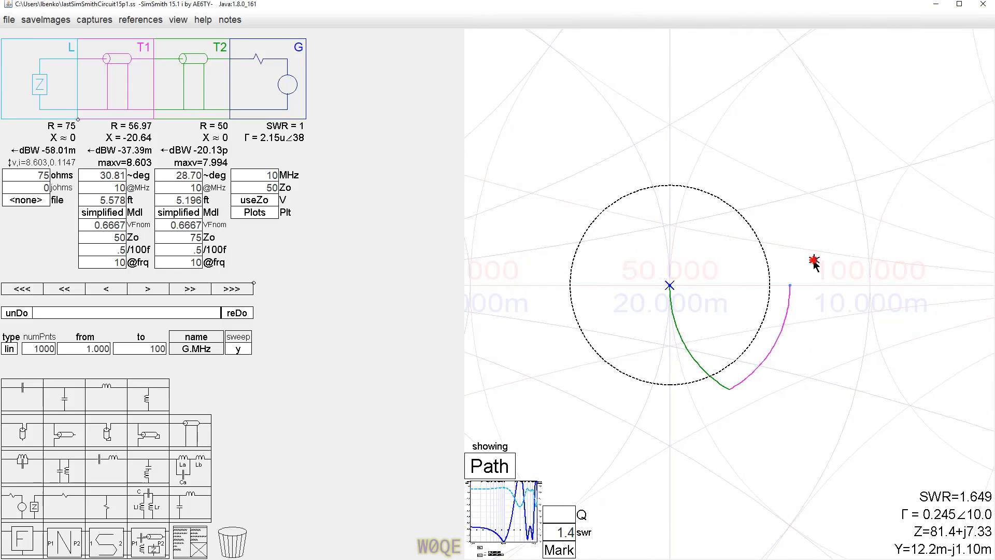
pyautogui.scroll(-3, 814, 263)
pyautogui.moveTo(841, 271); pyautogui.dragTo(810, 278)
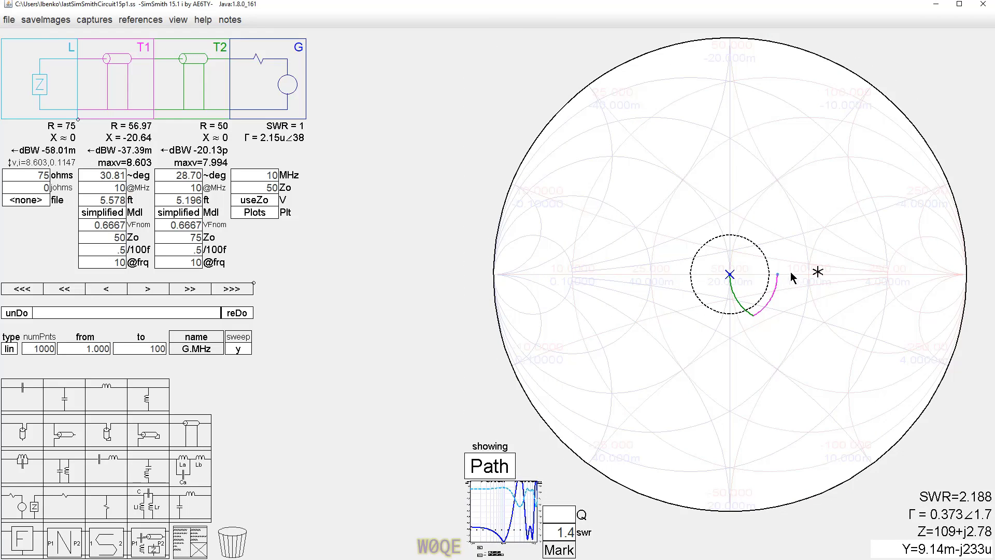
pyautogui.moveTo(778, 274); pyautogui.dragTo(782, 262)
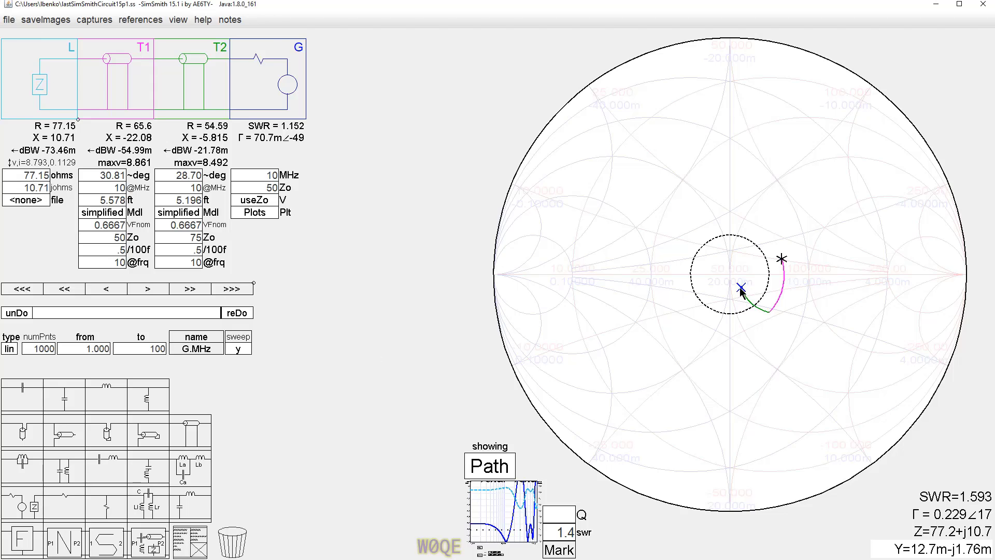
pyautogui.moveTo(741, 292); pyautogui.dragTo(731, 275)
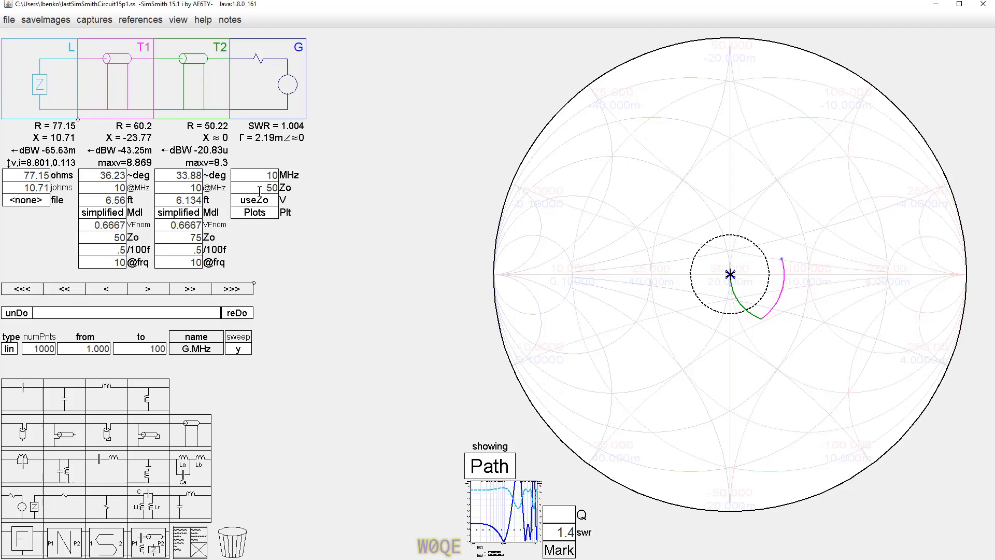
pyautogui.click(176, 177)
# Step: Reset the load to 75 + j0 Ω and drag the path end to chart centre, retuning lines for SWR 1.001
pyautogui.click(14, 173)
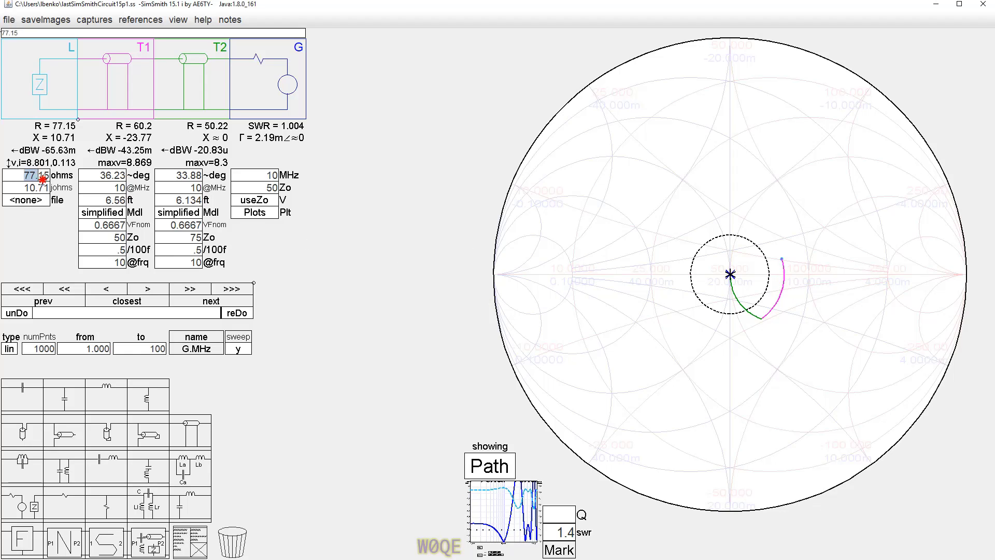
pyautogui.write('75')
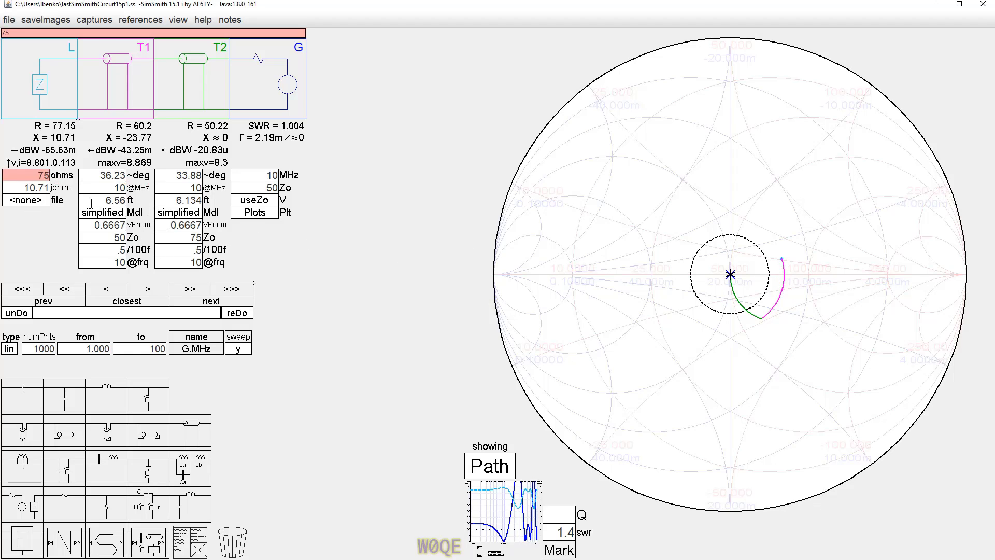
pyautogui.click(14, 189)
pyautogui.write('7')
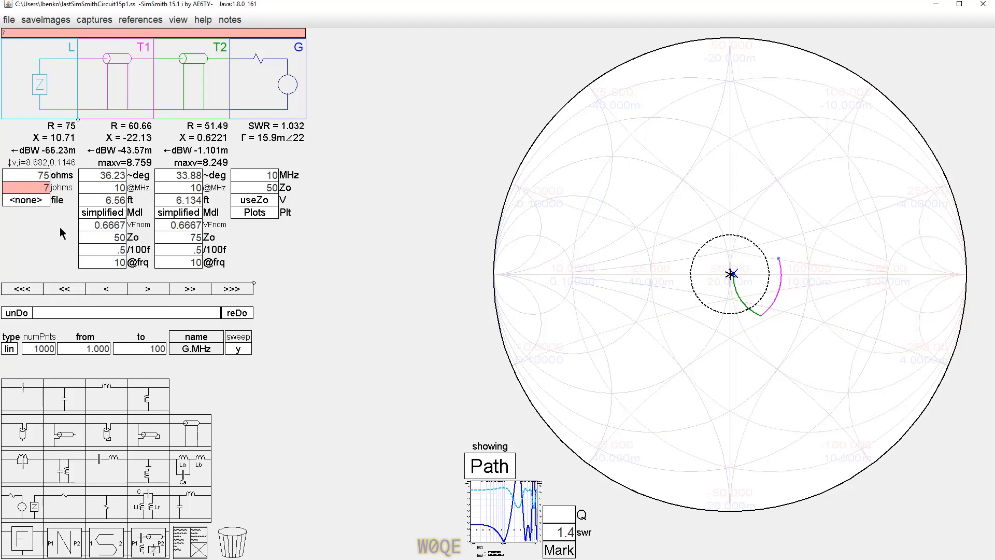
pyautogui.press('BackSpace')
pyautogui.write('0')
pyautogui.press('Return')
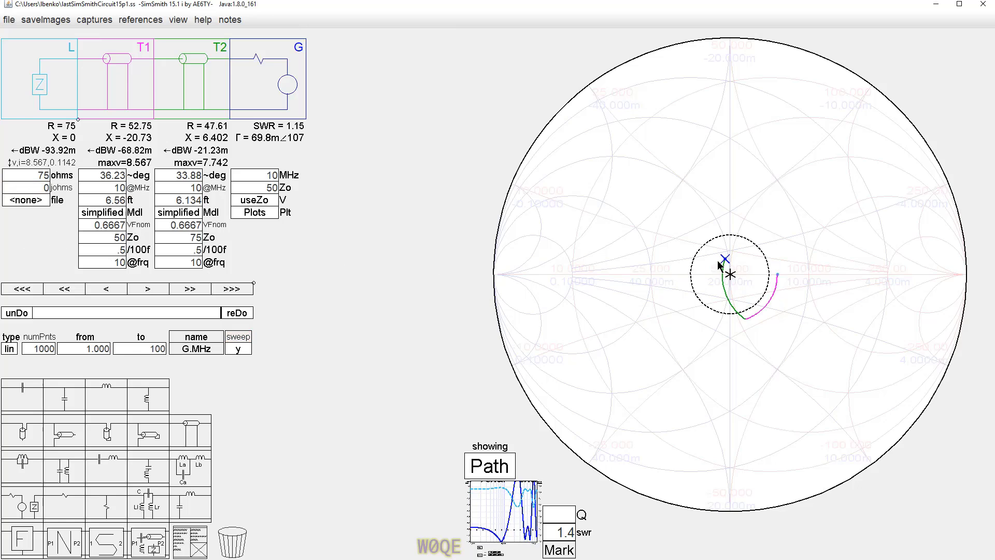
pyautogui.scroll(5, 735, 272)
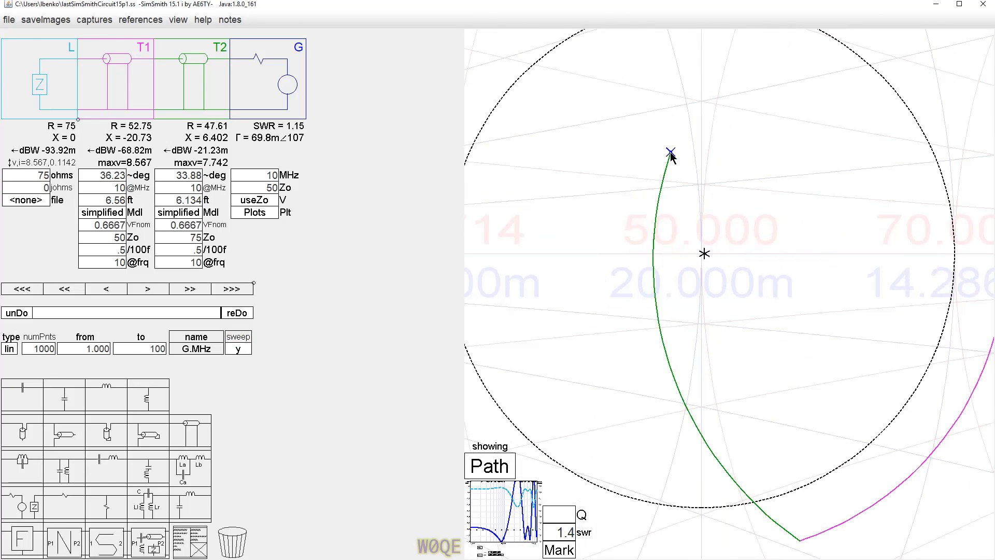
pyautogui.moveTo(670, 154); pyautogui.dragTo(701, 254)
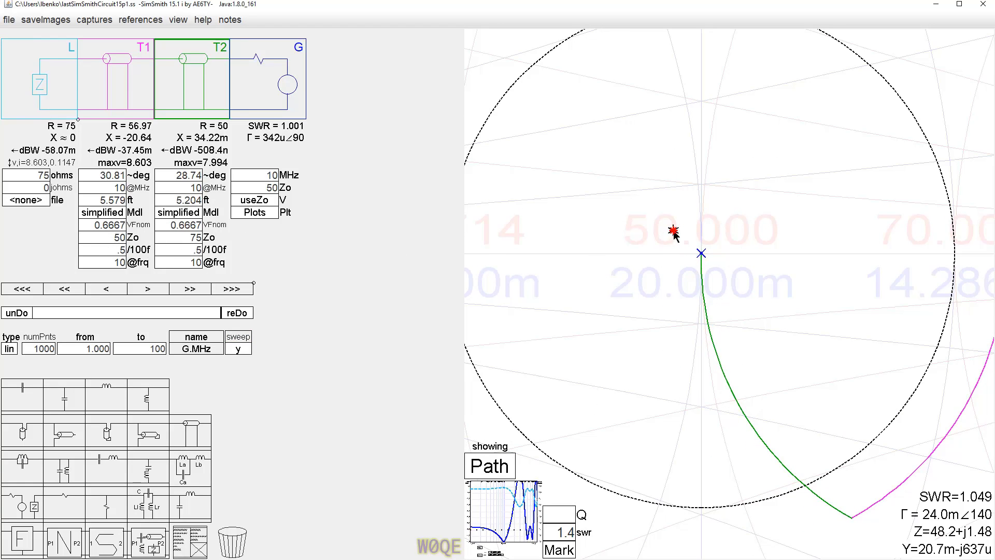
pyautogui.scroll(-3, 674, 232)
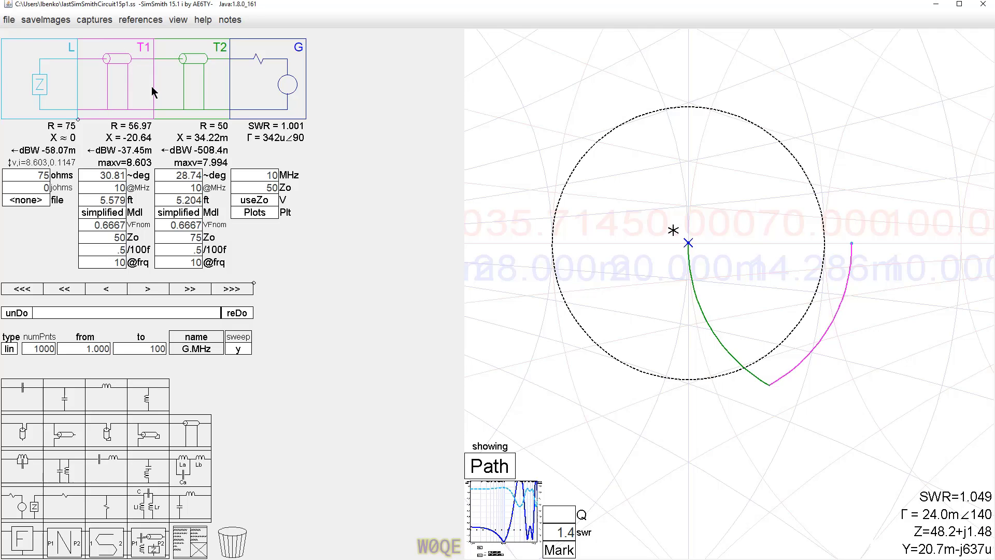
# Step: Set the load resistance to 50 Ω and swap T2 to sit beside the load
pyautogui.click(36, 175)
pyautogui.write('50')
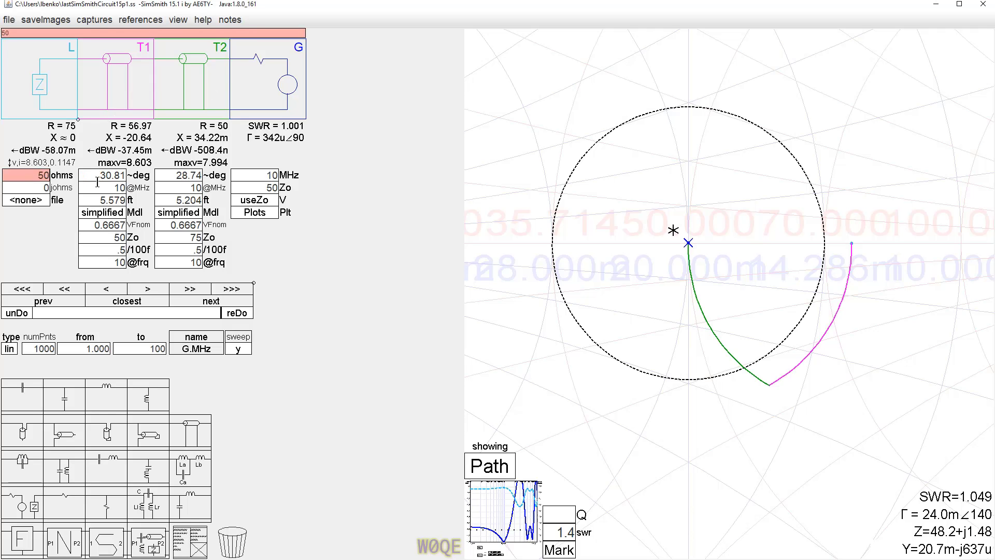
pyautogui.press('Return')
pyautogui.moveTo(197, 79); pyautogui.dragTo(109, 78)
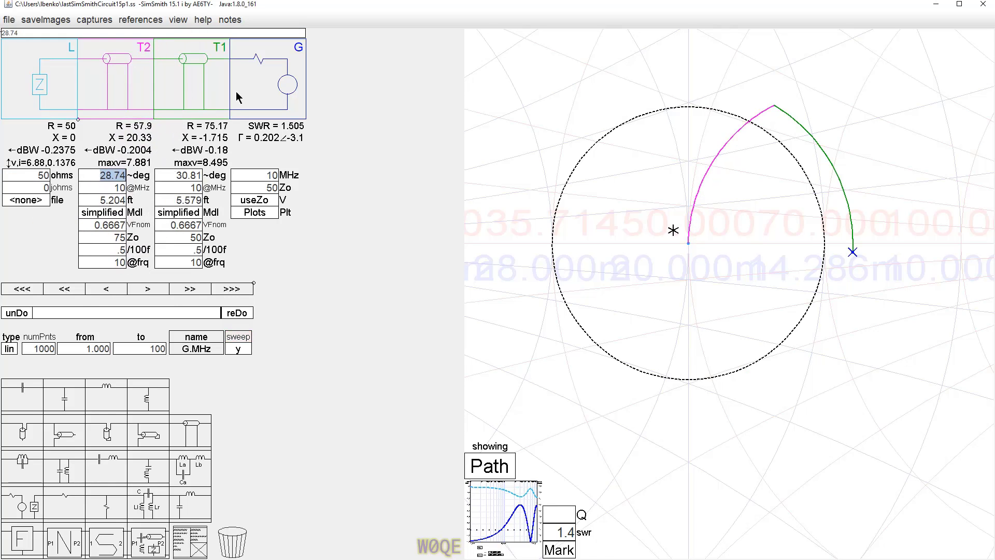
# Step: Make both line lengths negative: T2 -5.204 ft and T1 -5.579 ft
pyautogui.click(96, 202)
pyautogui.click(102, 202)
pyautogui.write('-')
pyautogui.click(172, 201)
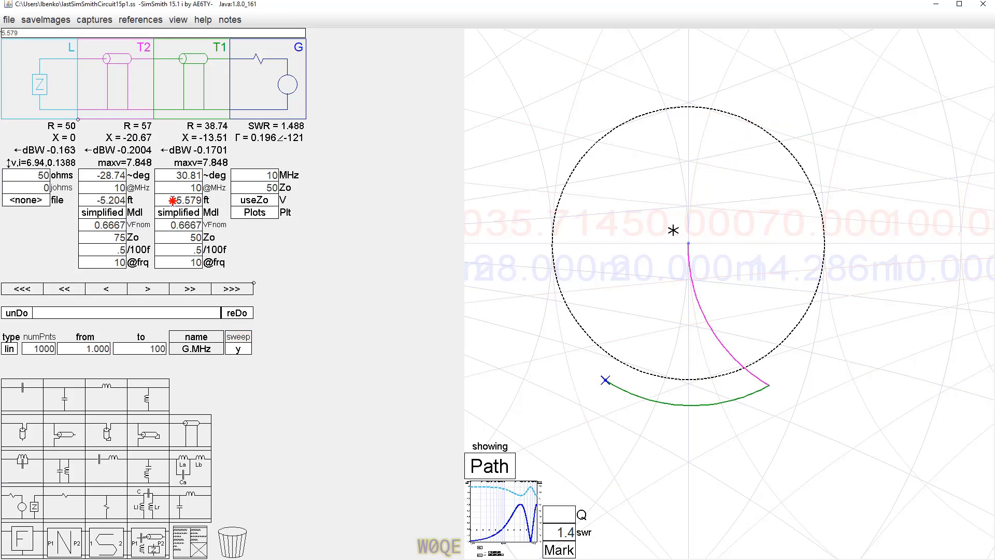
pyautogui.write('-')
pyautogui.press('Return')
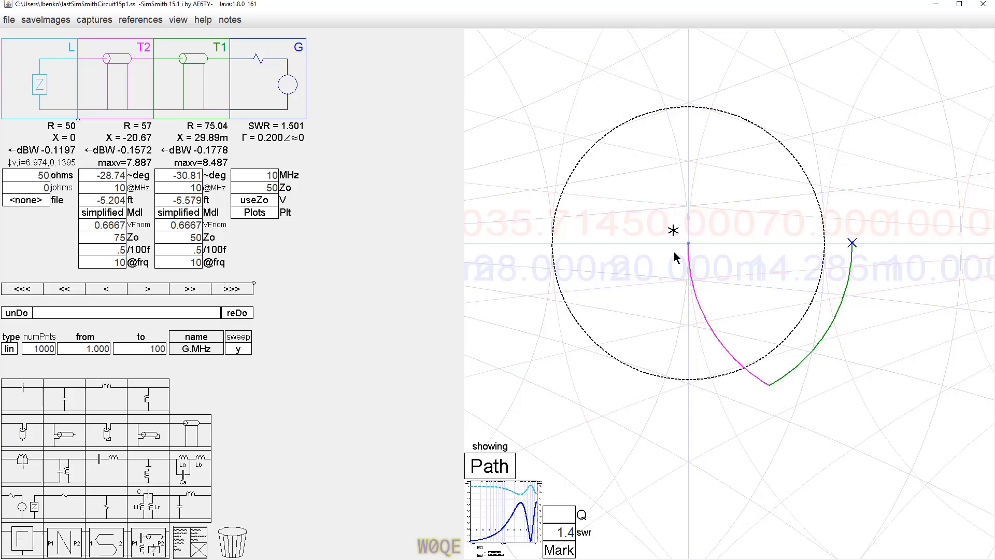
# Step: Mark the path end and zoom in to read Z = 75.0 + j29.9m at SWR 1.501
pyautogui.click(853, 248)
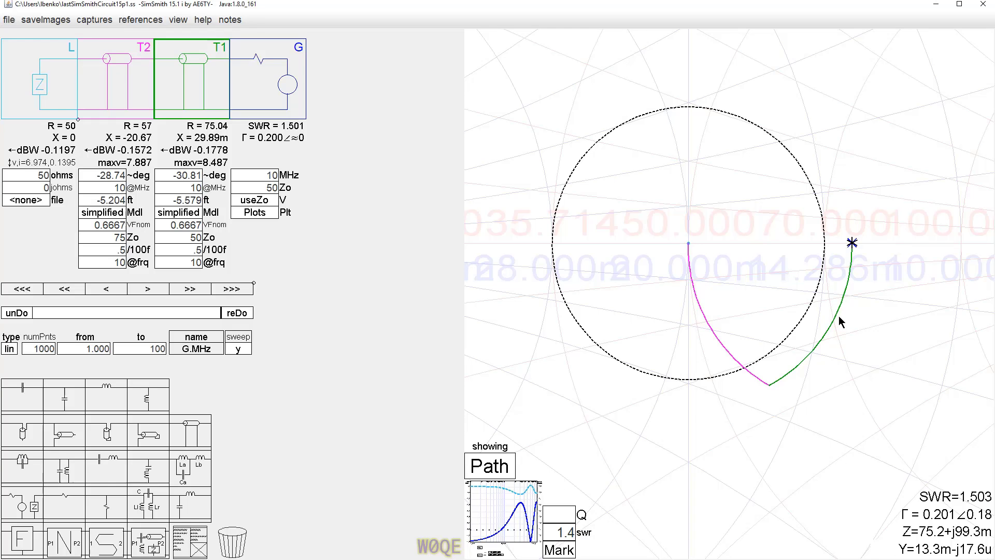
pyautogui.scroll(2, 874, 258)
pyautogui.scroll(2, 874, 258)
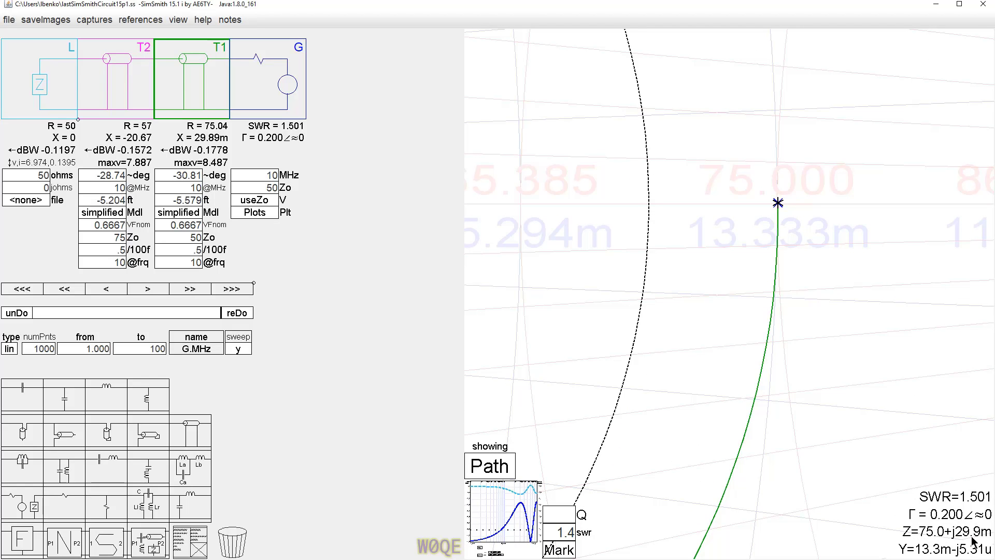
pyautogui.click(955, 540)
pyautogui.scroll(-1, 850, 369)
pyautogui.scroll(-1, 793, 354)
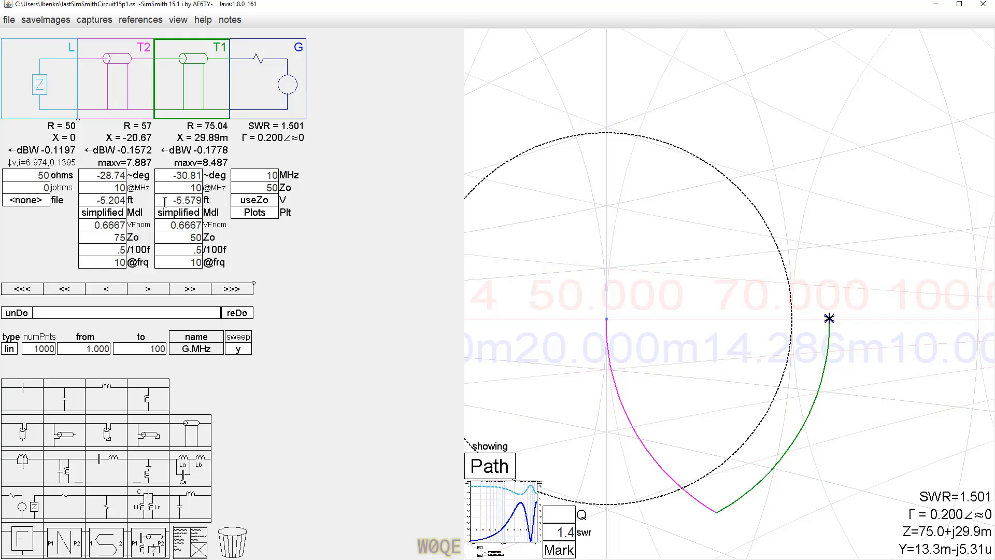
# Step: Add 100-point sweep rows for T2.ft (-2.602 to -10.41) and T1.ft (-2.790 to -11.16)
pyautogui.click(196, 340)
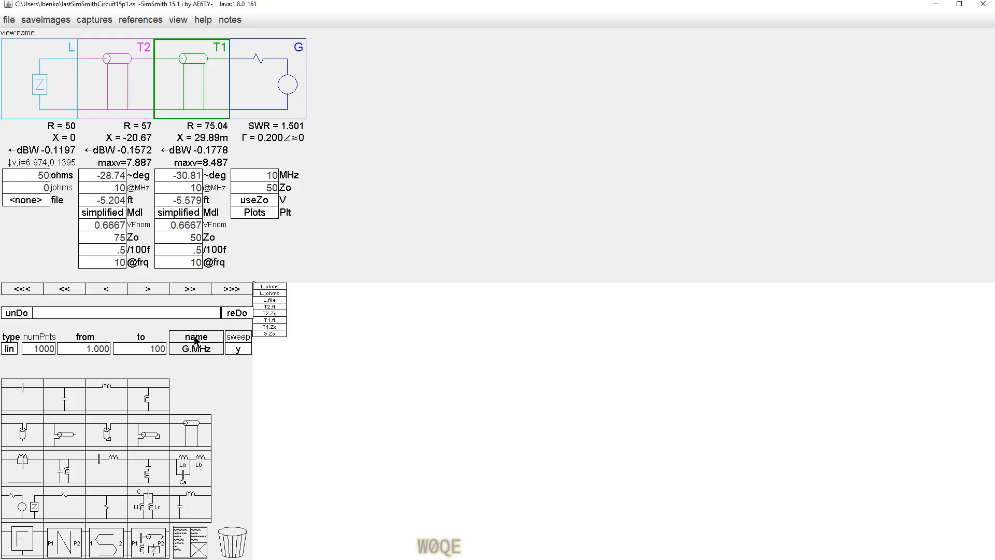
pyautogui.click(271, 306)
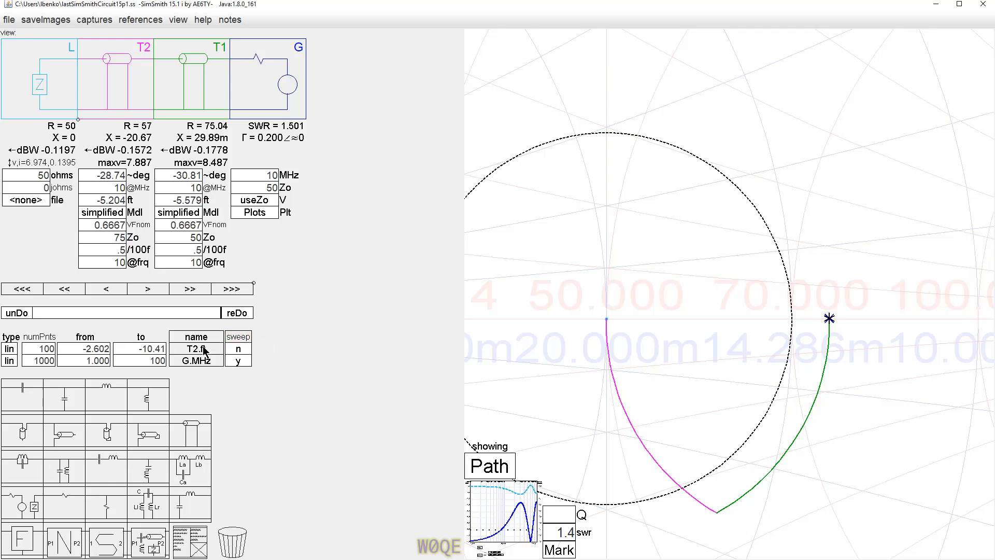
pyautogui.click(238, 336)
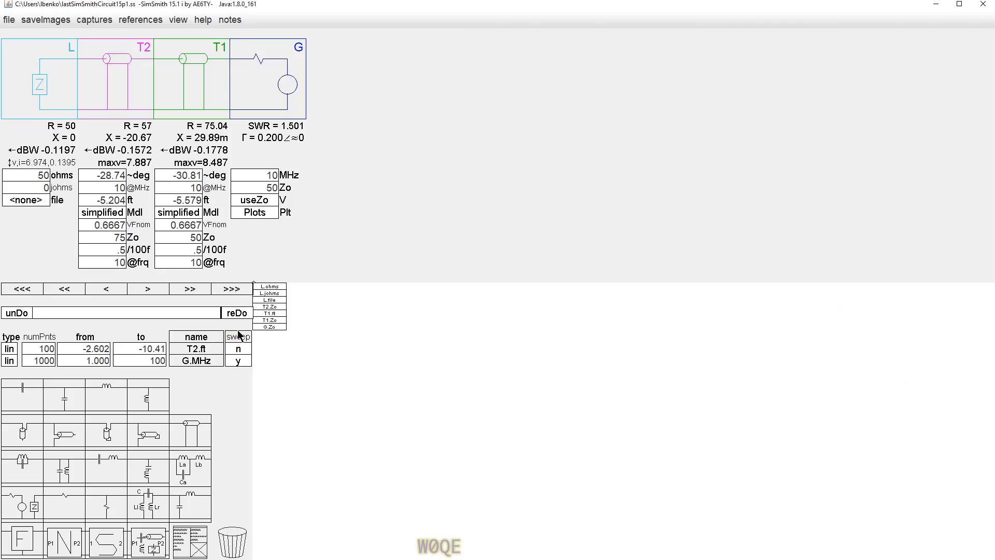
pyautogui.click(270, 314)
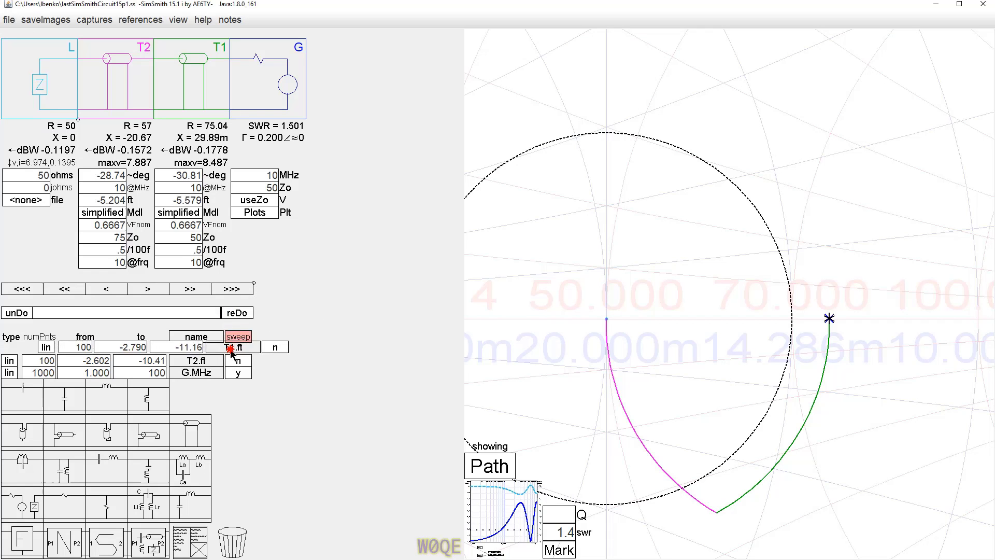
pyautogui.click(193, 350)
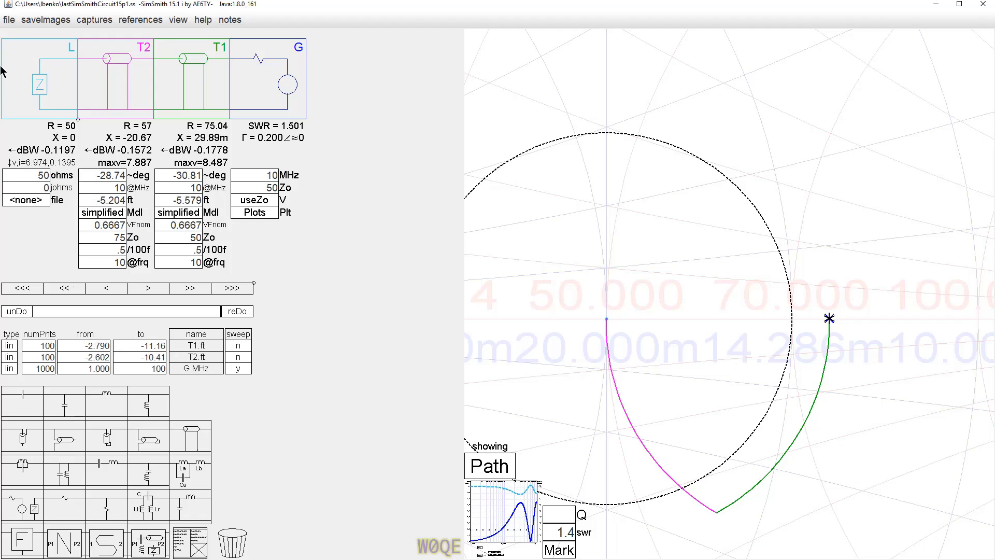
pyautogui.click(10, 23)
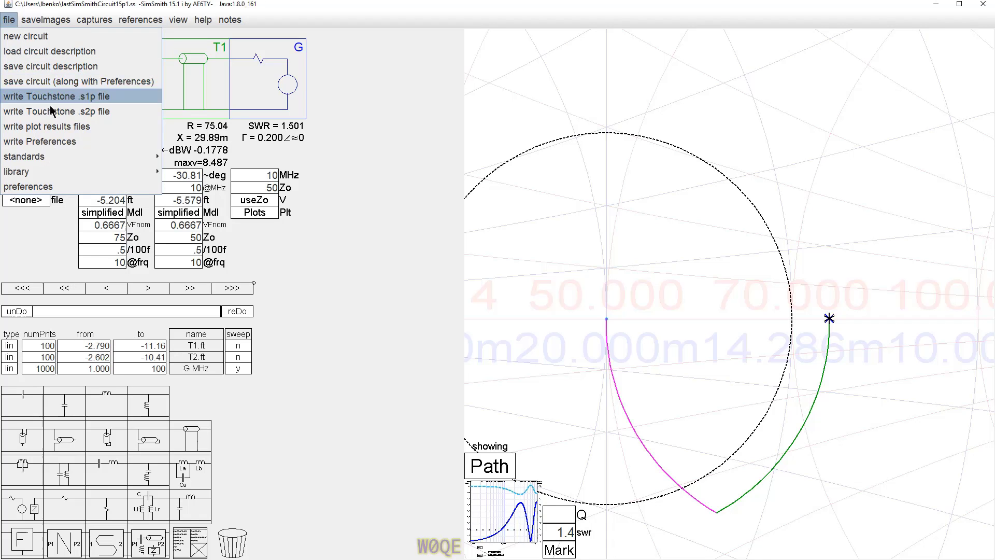
pyautogui.click(37, 189)
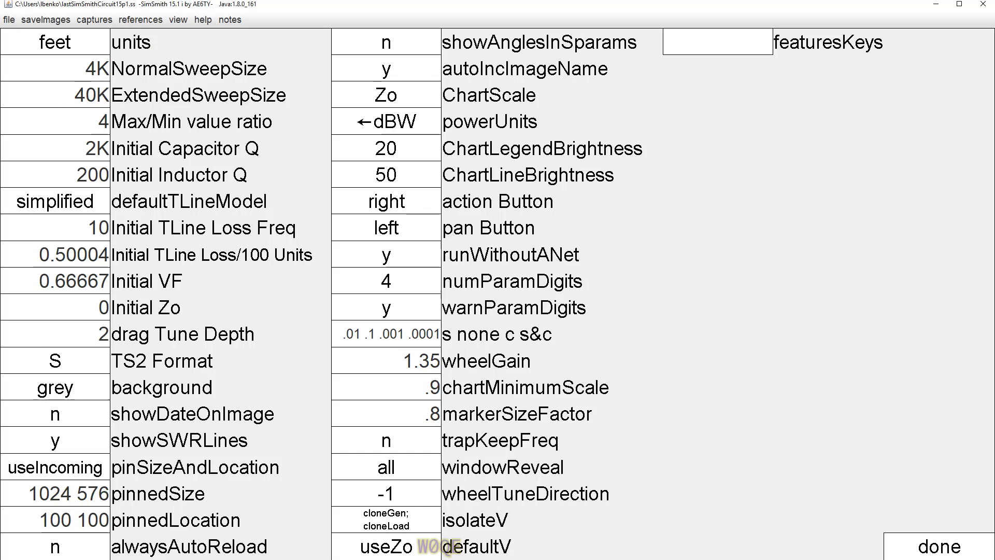
pyautogui.click(968, 554)
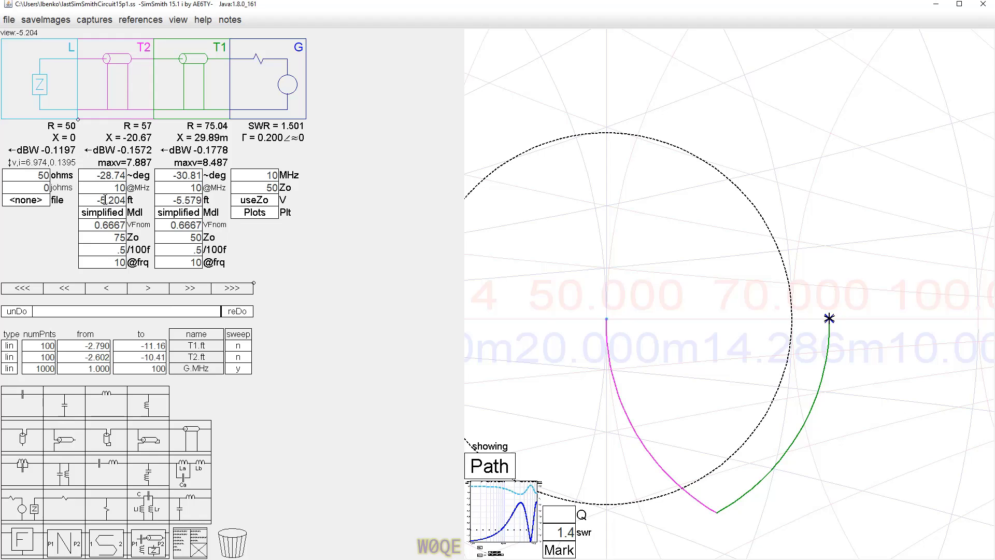
# Step: Sweep T1.ft and T2.ft instead of G.MHz and show the sweep on the chart
pyautogui.click(241, 347)
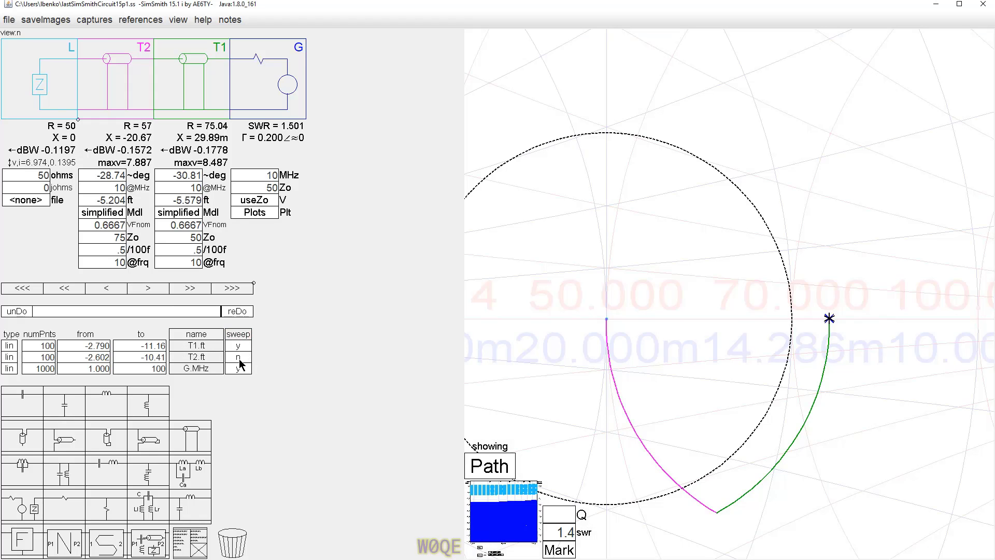
pyautogui.click(239, 357)
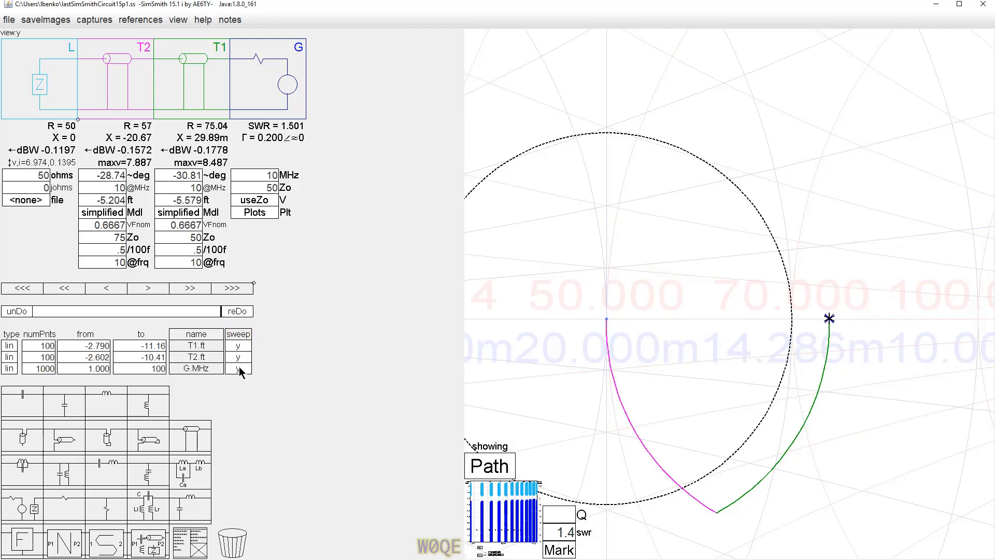
pyautogui.click(238, 366)
pyautogui.click(486, 463)
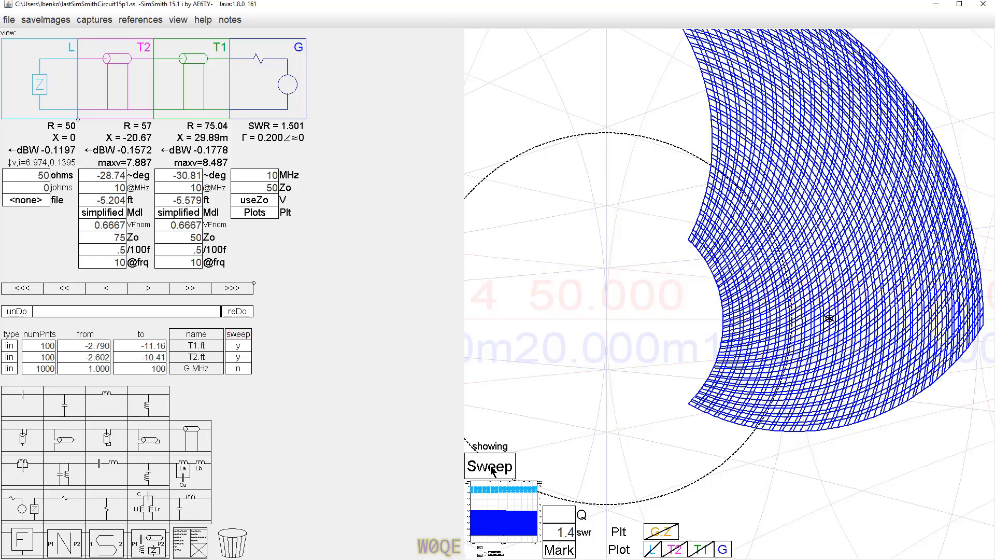
pyautogui.scroll(-2, 625, 330)
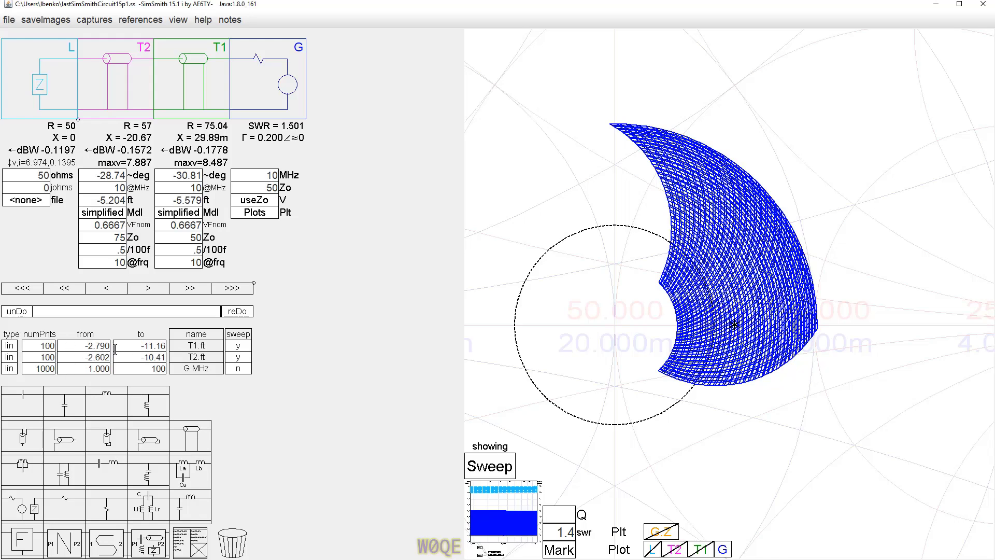
# Step: Plot the length sweep as G.Z dots and read T1.ft -5.5790, T2.ft -5.2040 at a point
pyautogui.click(152, 358)
pyautogui.click(724, 551)
pyautogui.click(652, 534)
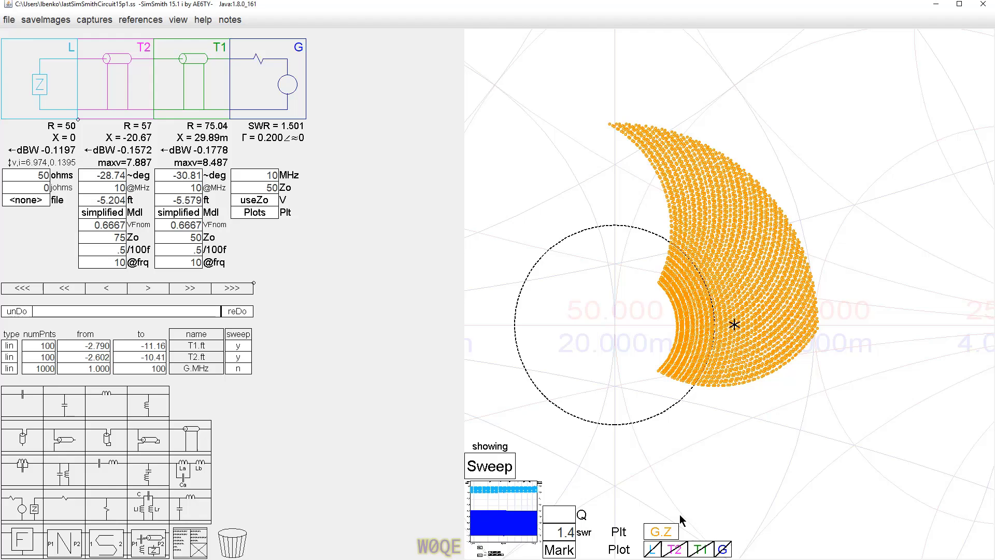
pyautogui.click(249, 212)
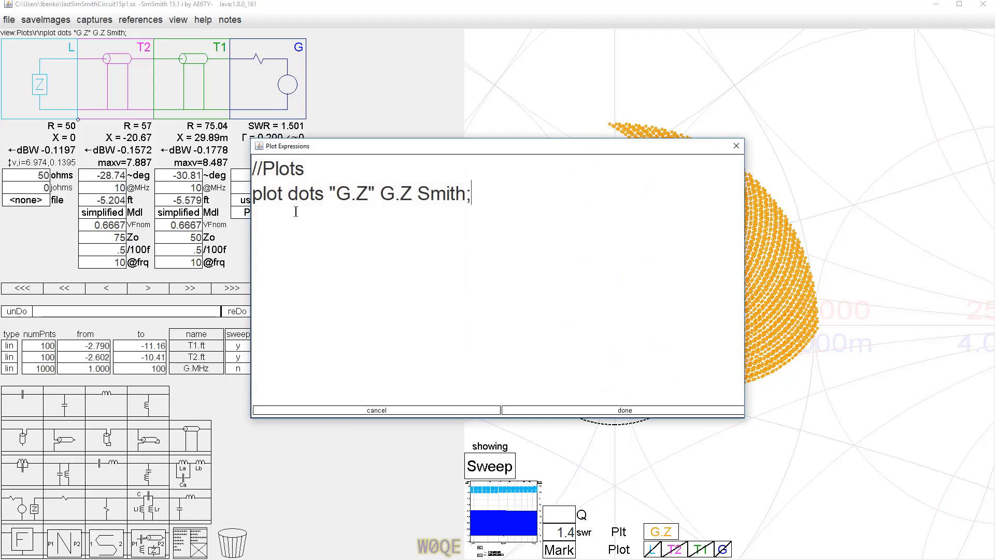
pyautogui.click(642, 410)
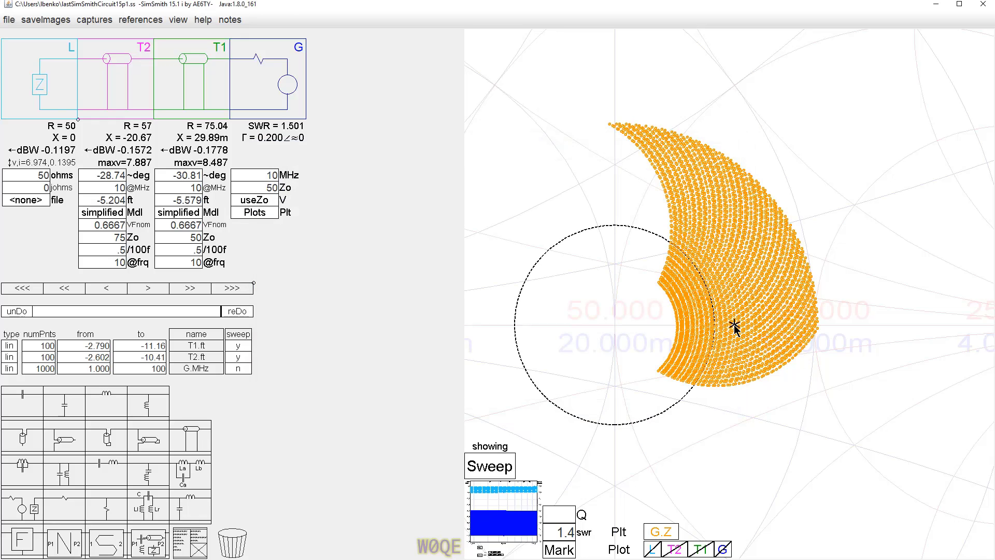
pyautogui.click(735, 325)
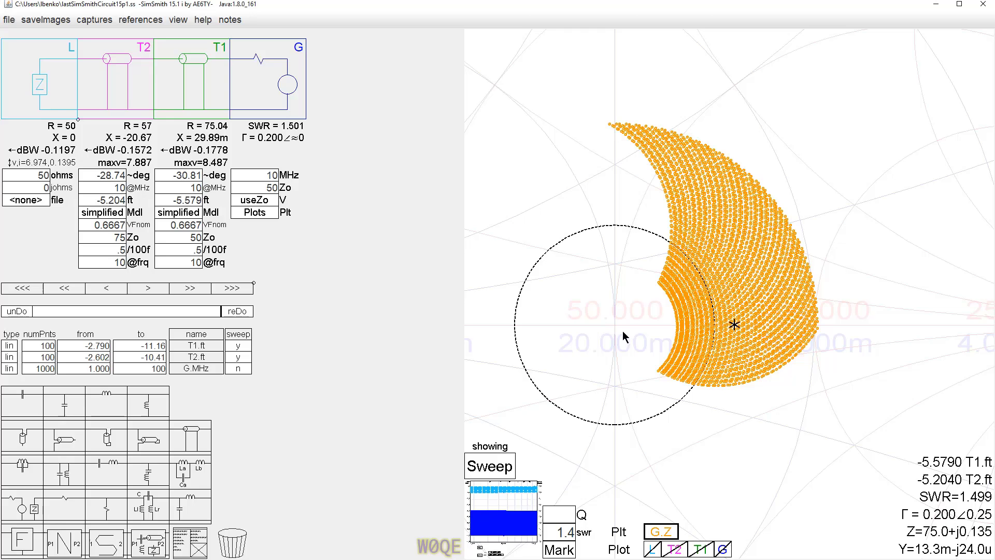
# Step: Change the generator's Zo from 50 to 75 Ω and zoom out on the Smith chart
pyautogui.doubleClick(263, 186)
pyautogui.write('75')
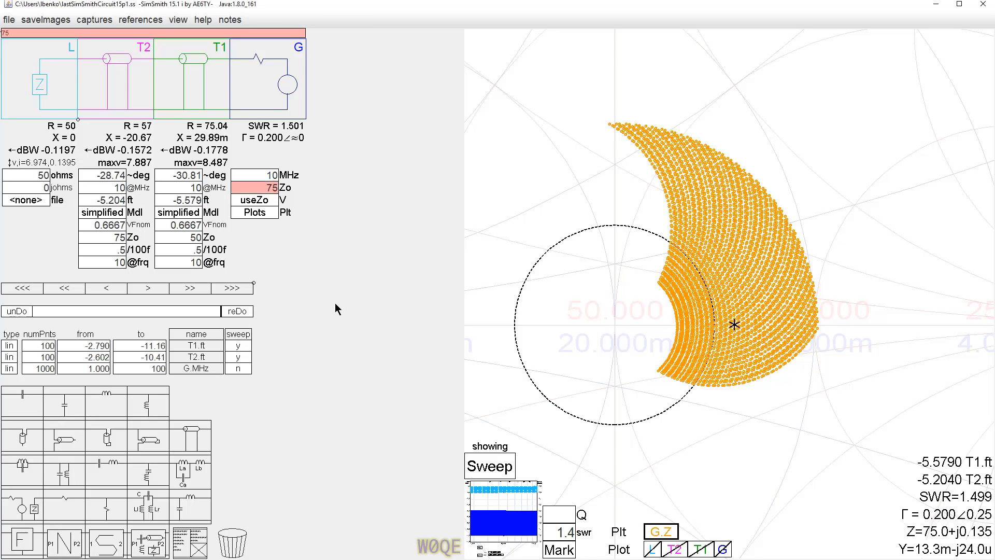
pyautogui.press('Return')
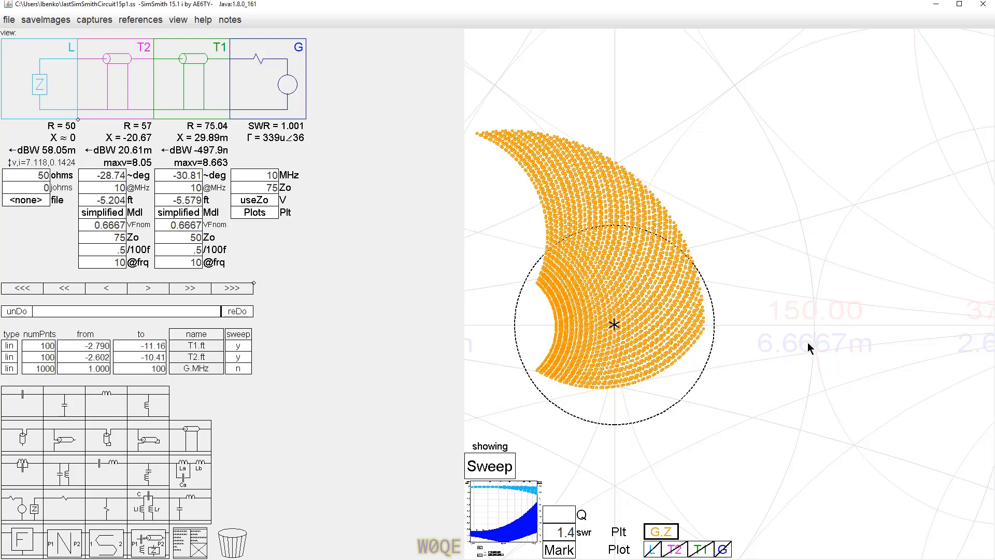
pyautogui.scroll(-1, 808, 346)
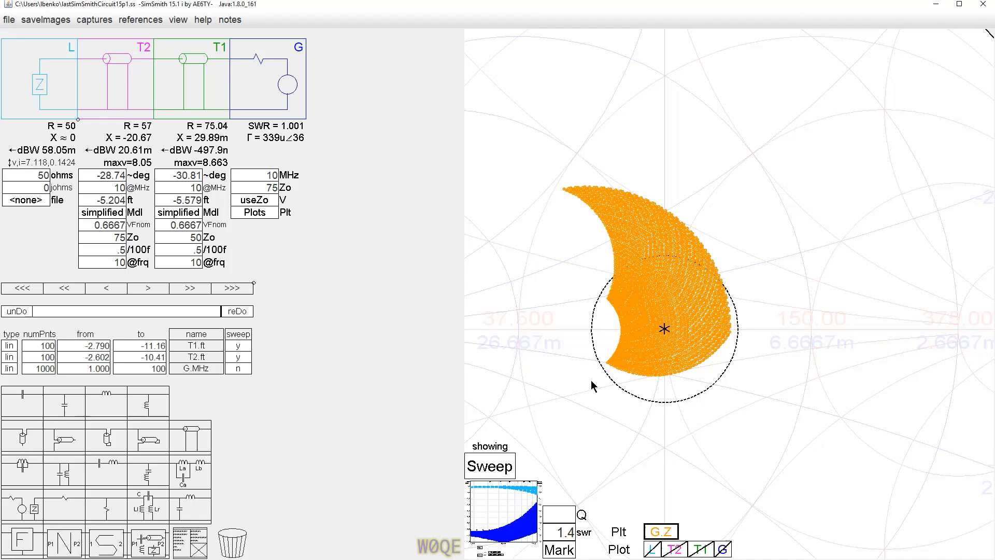
# Step: Widen the T1.ft sweep to run from -1.076 to -12.29
pyautogui.click(93, 345)
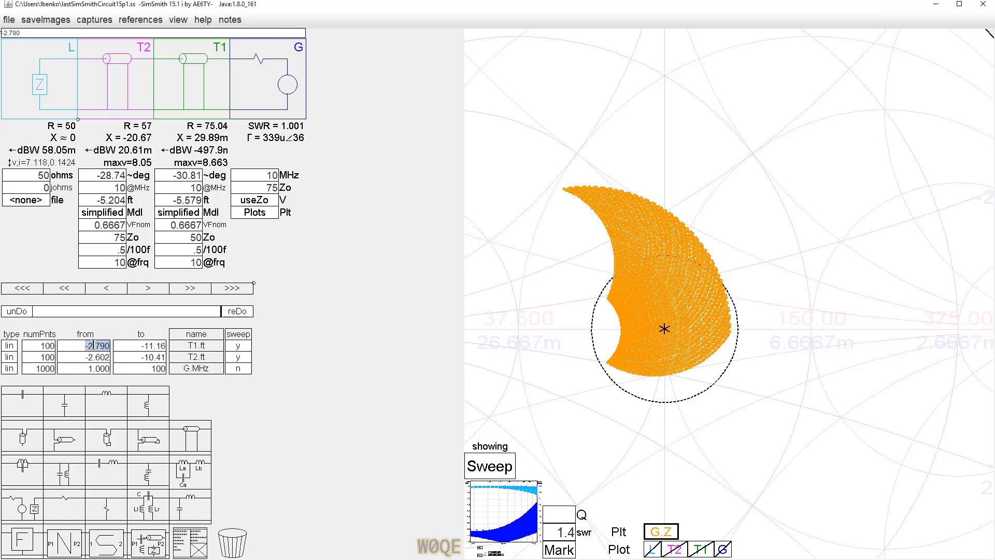
pyautogui.scroll(-1, 93, 345)
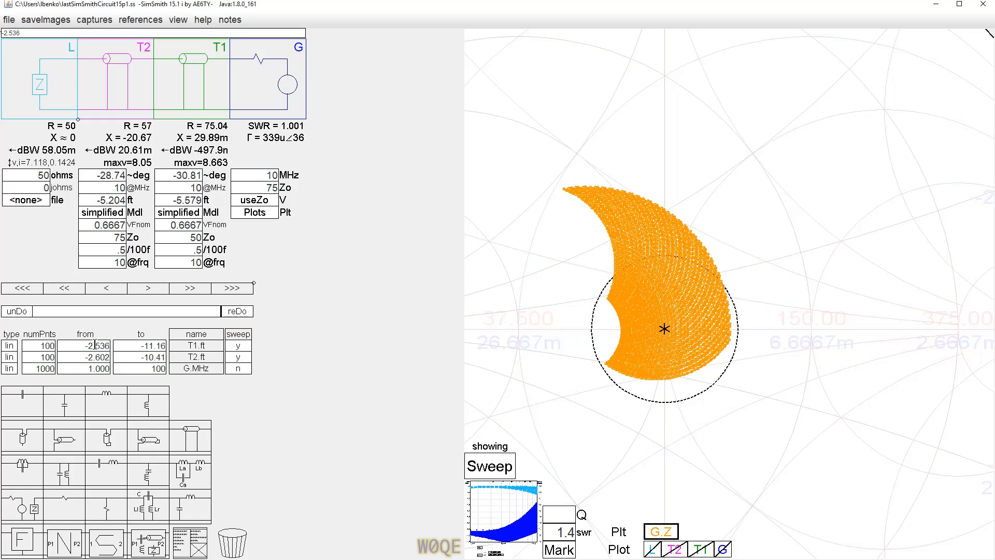
pyautogui.scroll(-1, 94, 343)
pyautogui.scroll(-1, 90, 343)
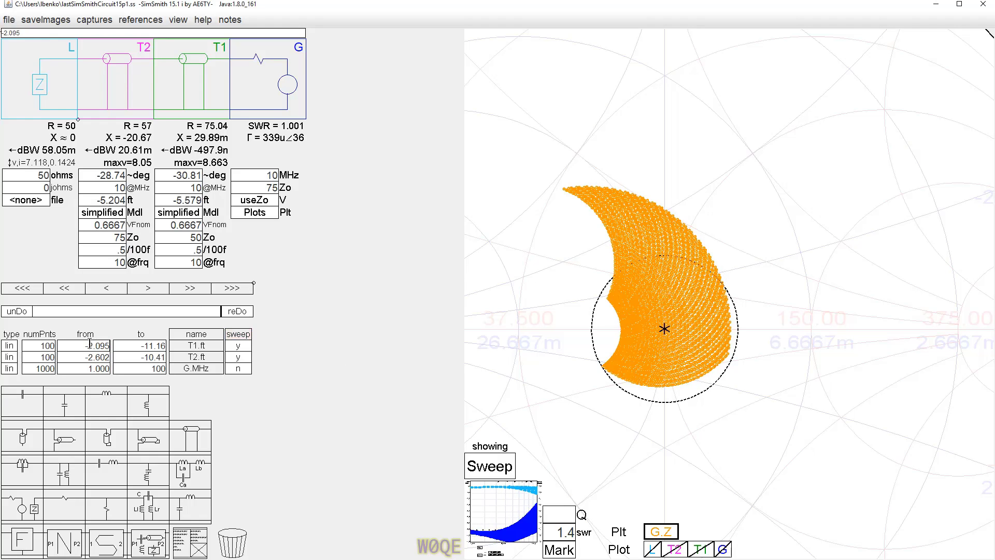
pyautogui.scroll(-1, 92, 346)
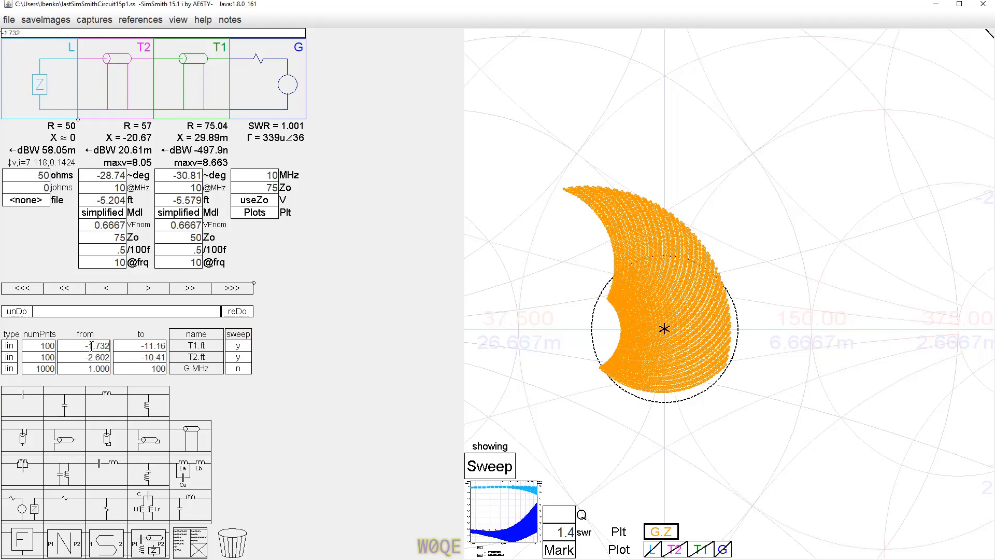
pyautogui.scroll(-1, 92, 347)
pyautogui.scroll(-3, 91, 346)
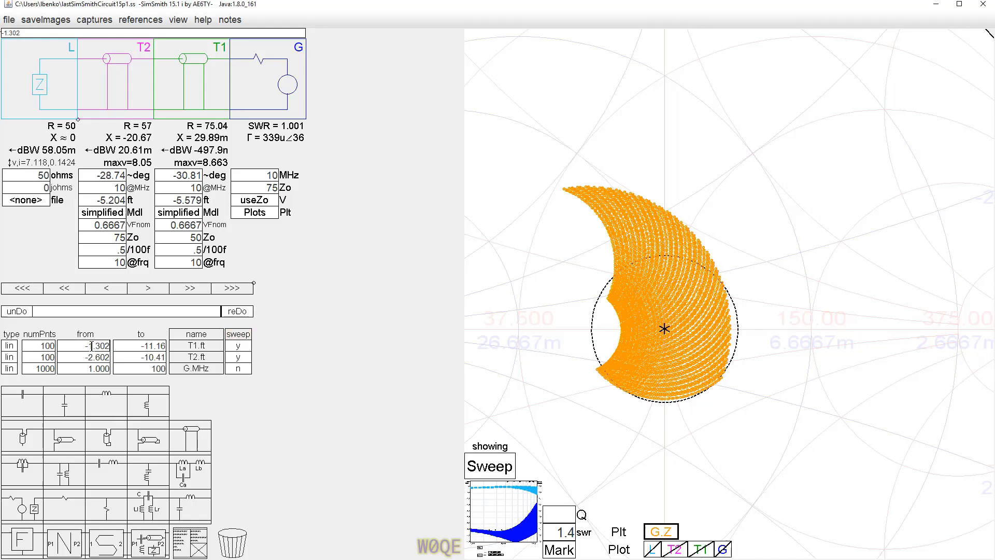
pyautogui.scroll(-1, 92, 347)
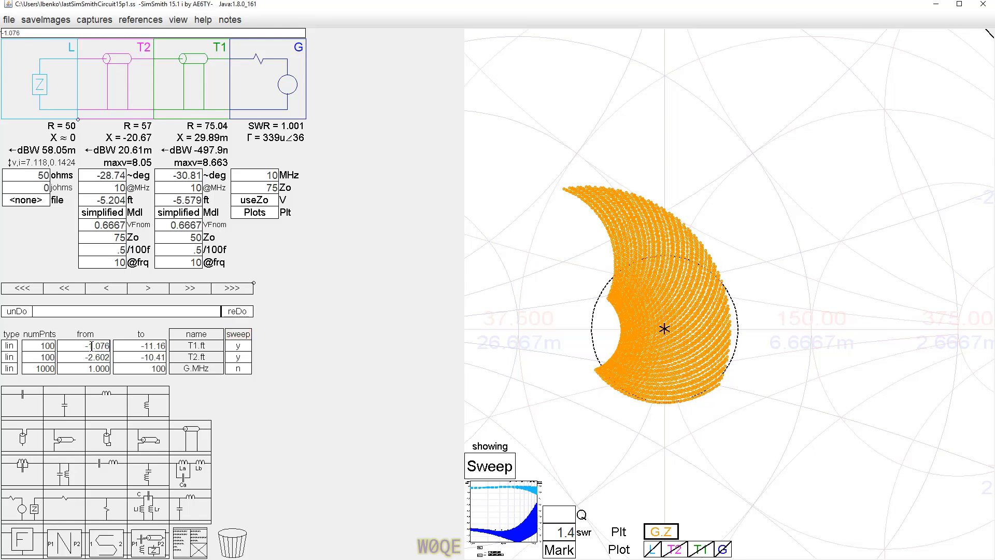
pyautogui.click(149, 345)
pyautogui.scroll(3, 149, 346)
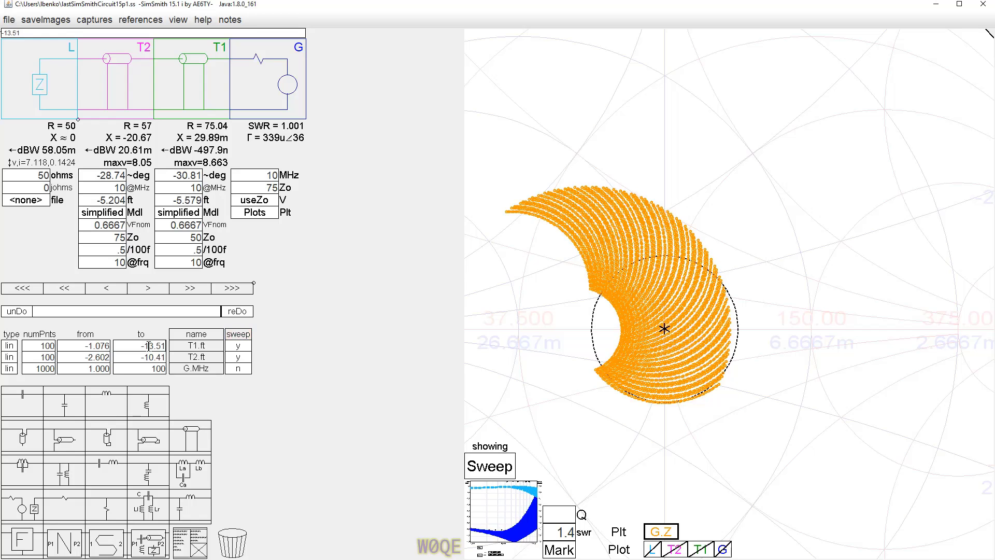
pyautogui.scroll(-3, 149, 346)
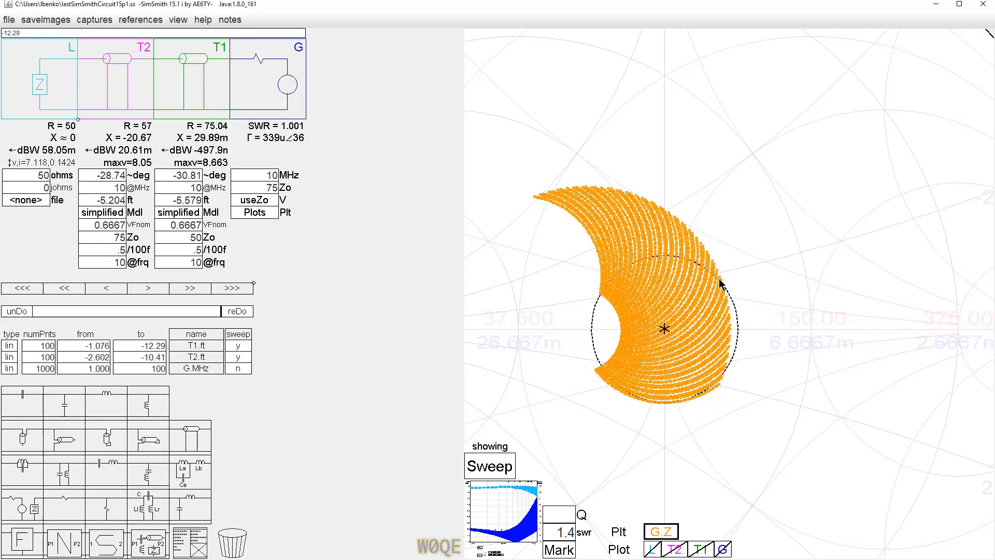
# Step: Adjust the T2.ft sweep start so T2 spans -0.9127 to -11.45
pyautogui.click(89, 357)
pyautogui.scroll(5, 89, 358)
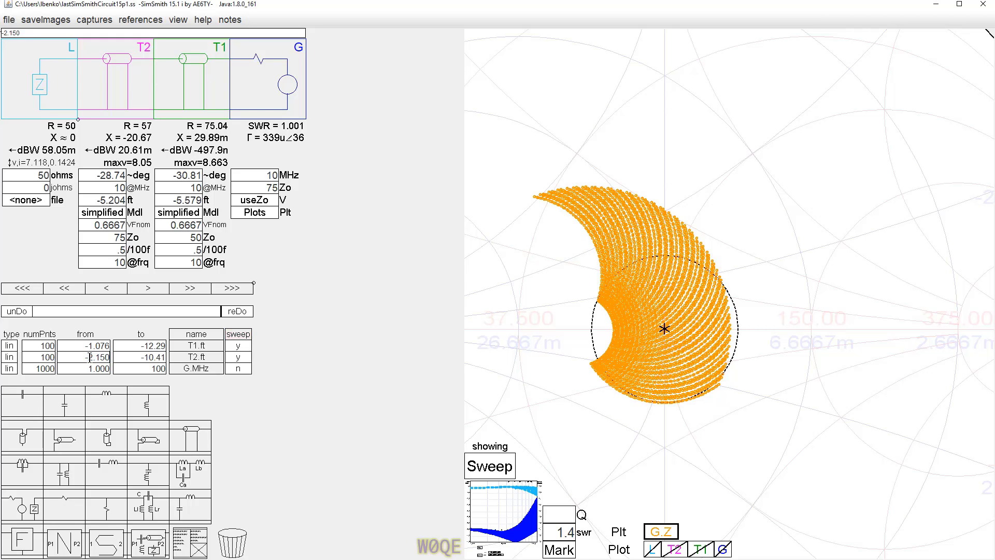
pyautogui.scroll(5, 89, 357)
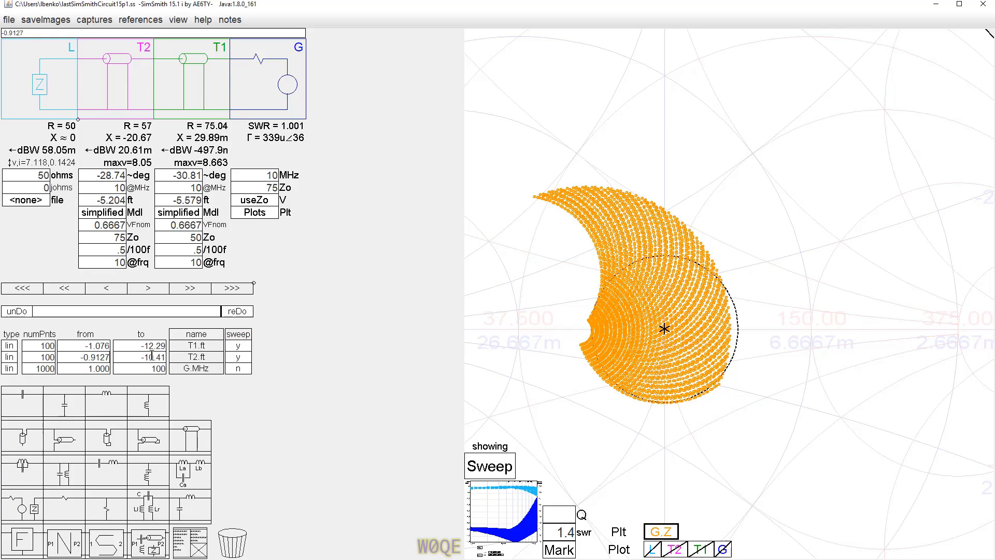
pyautogui.scroll(-5, 152, 355)
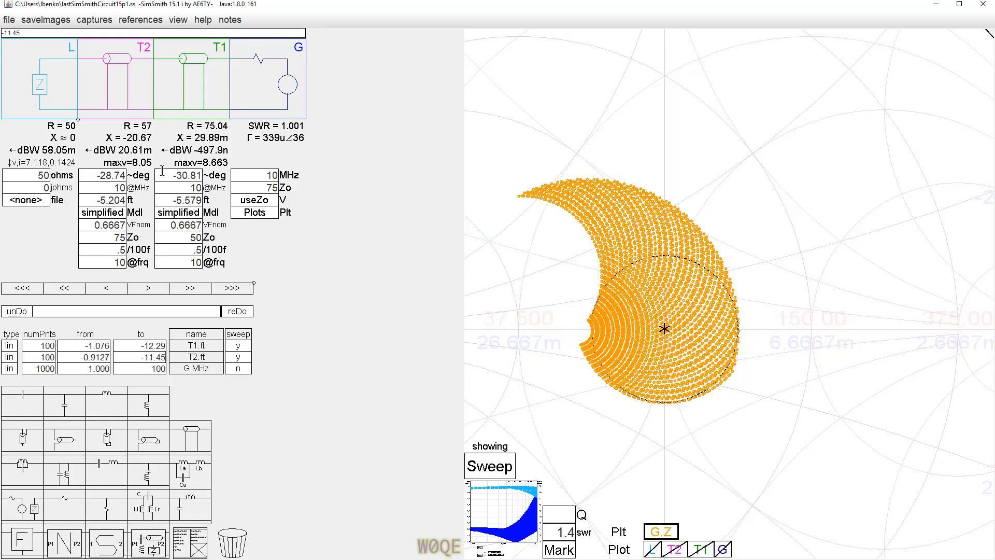
# Step: Insert a third line T3 before the generator with length 180° (32.79 ft)
pyautogui.moveTo(196, 447); pyautogui.dragTo(273, 91)
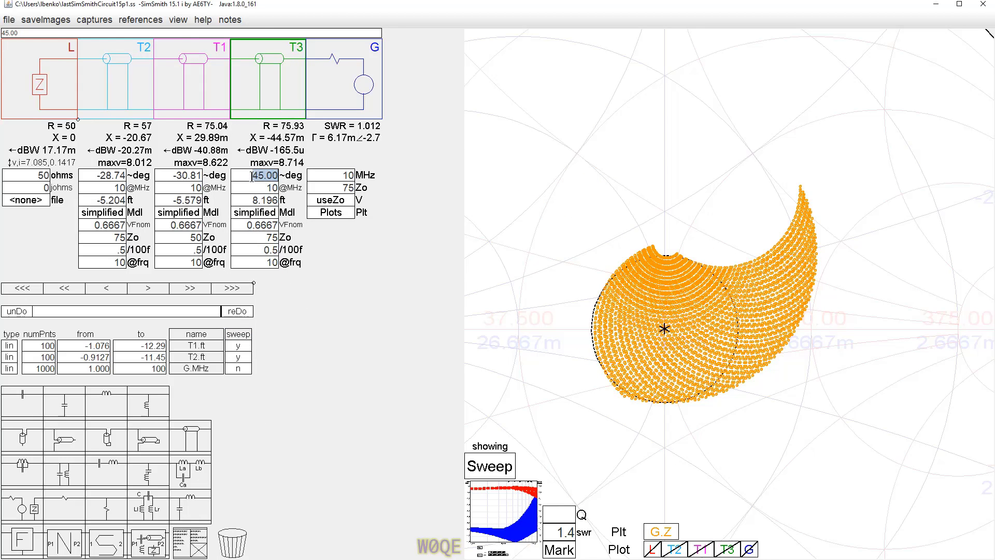
pyautogui.write('180')
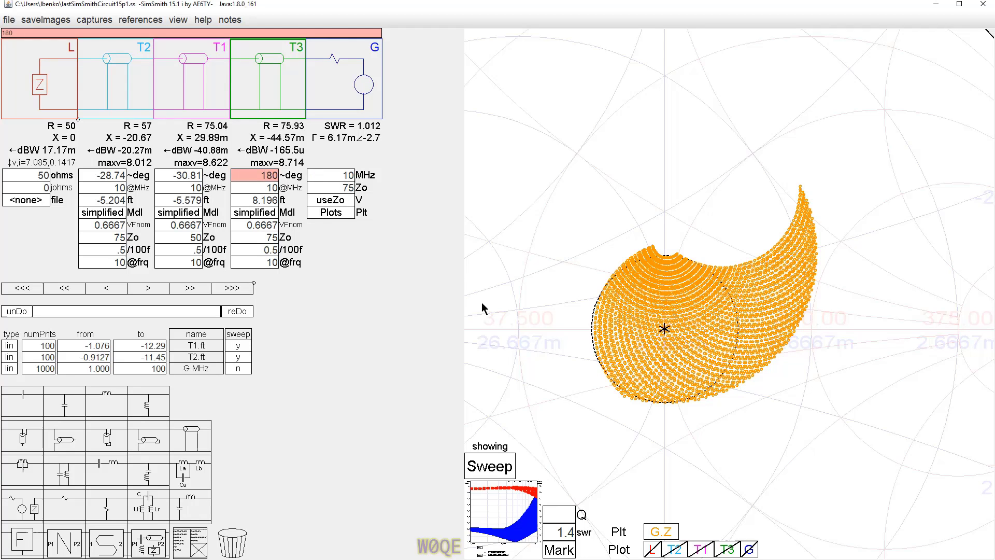
pyautogui.press('Return')
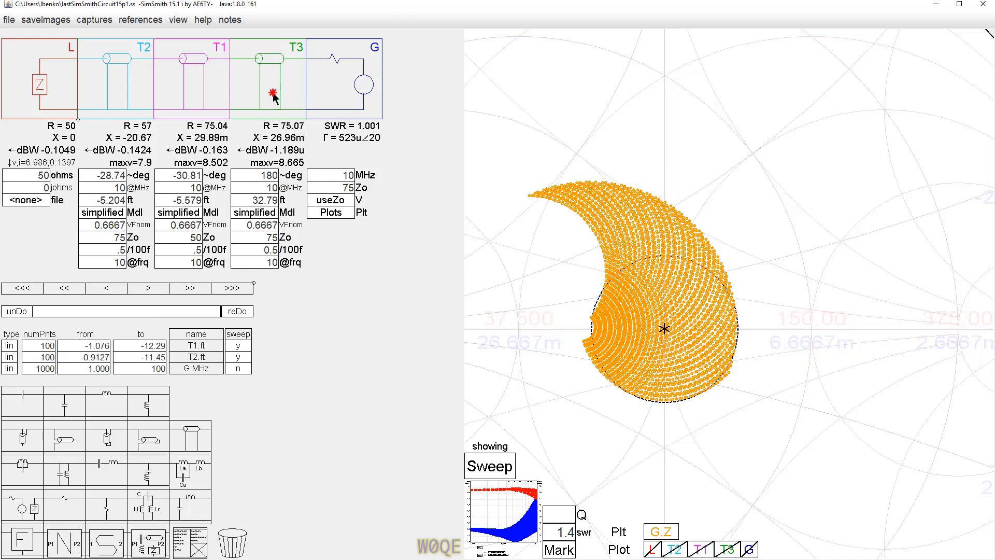
# Step: Remove T3 and set the T1.ft sweep from 0 to -32.8
pyautogui.press('Delete')
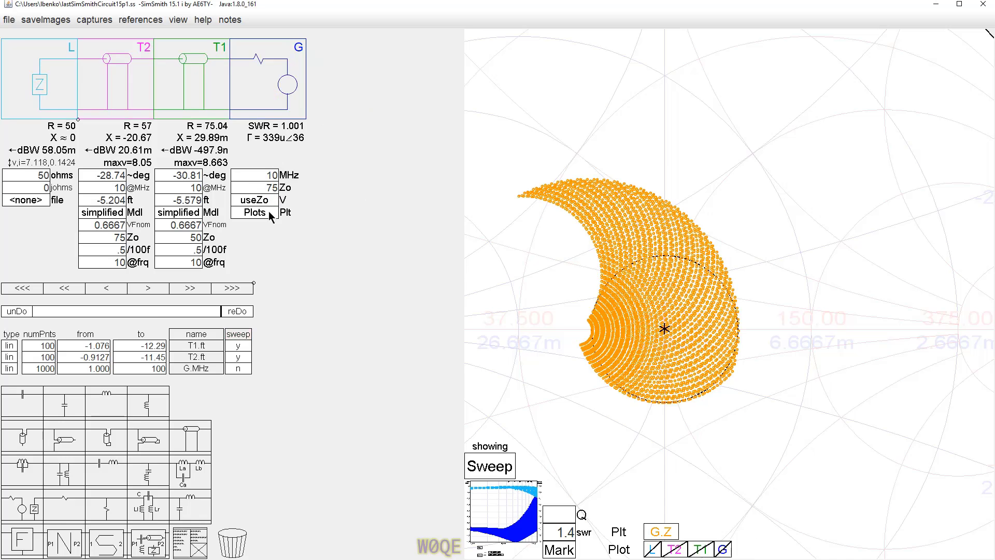
pyautogui.click(72, 346)
pyautogui.write('0')
pyautogui.doubleClick(153, 346)
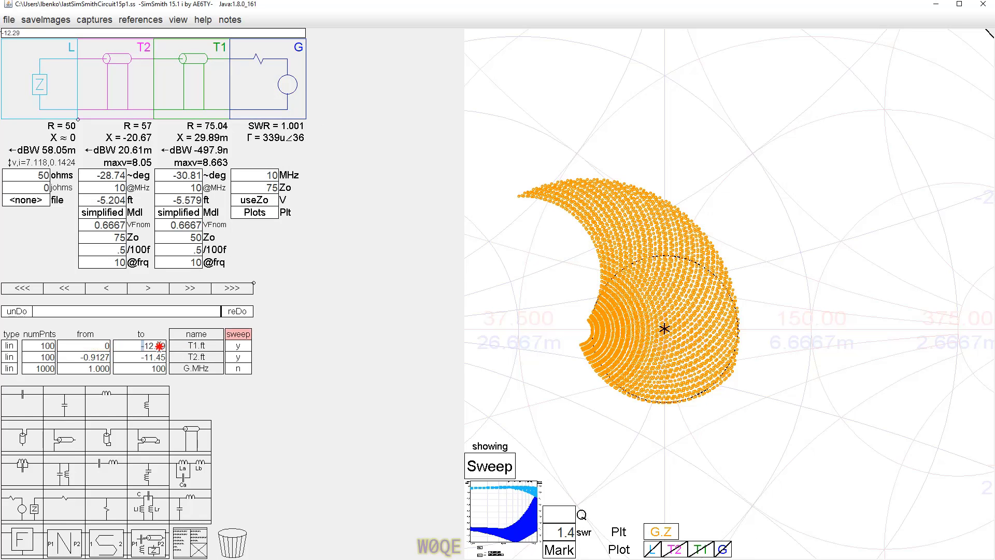
pyautogui.write('-32.8')
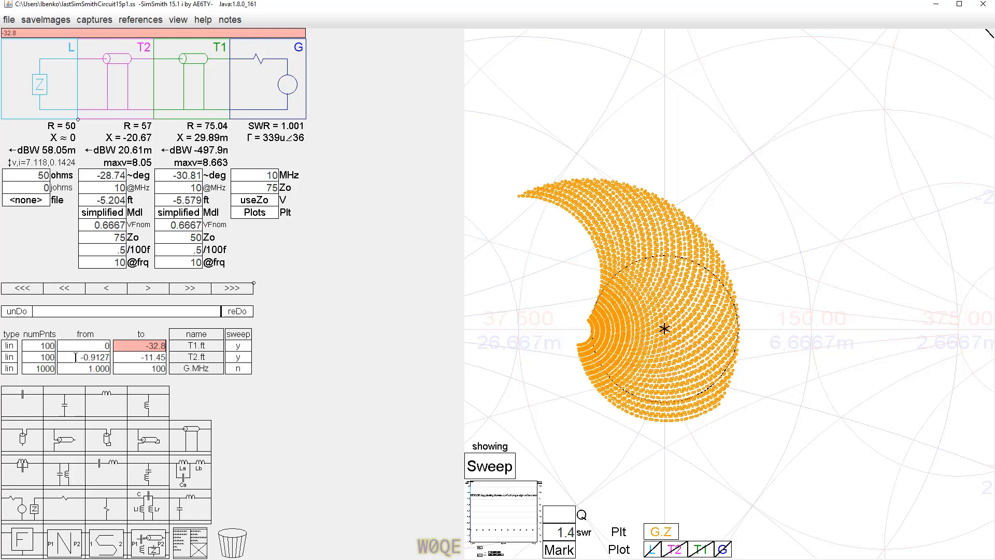
# Step: Set the T2.ft sweep from 0 to -32.8, filling a full disc of points
pyautogui.doubleClick(94, 357)
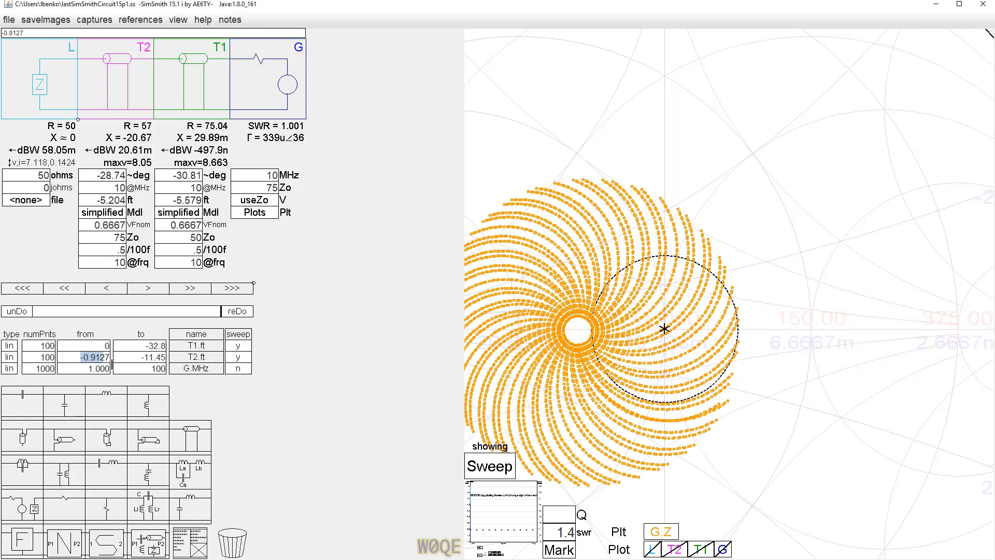
pyautogui.write('0')
pyautogui.doubleClick(143, 357)
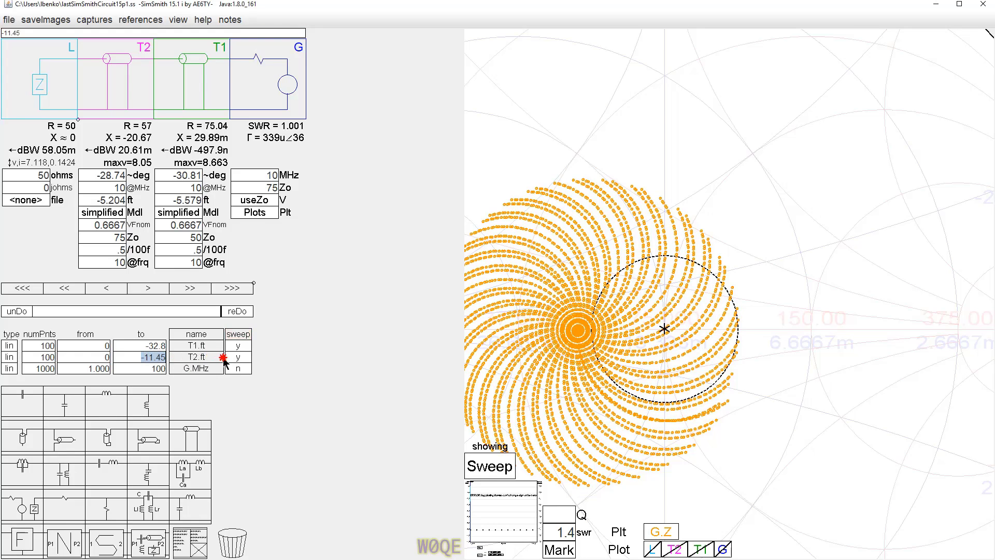
pyautogui.write('-32.')
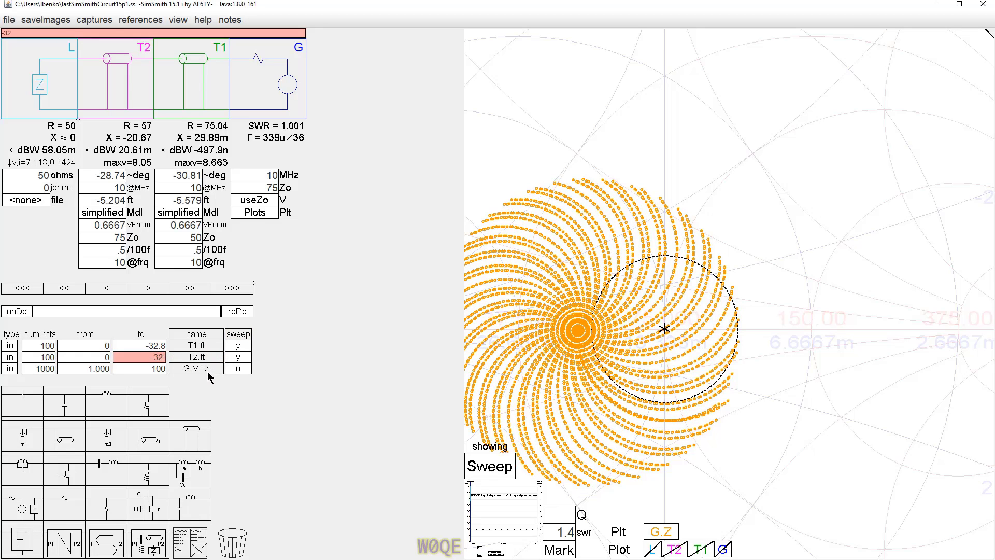
pyautogui.write('8')
pyautogui.press('Return')
pyautogui.scroll(-3, 617, 356)
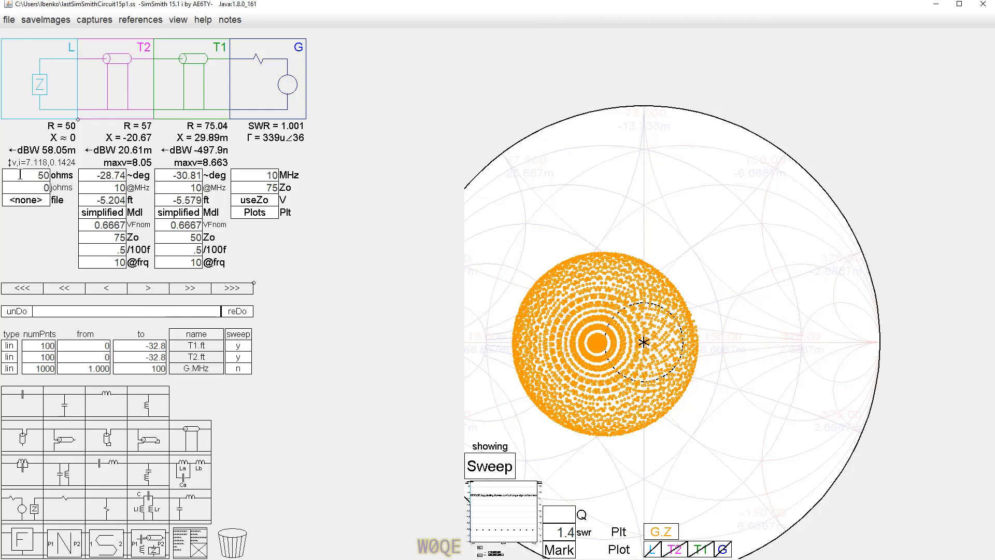
# Step: Set the generator's Zo back to 50 Ω and zoom the chart around the swept disc
pyautogui.click(264, 188)
pyautogui.write('50')
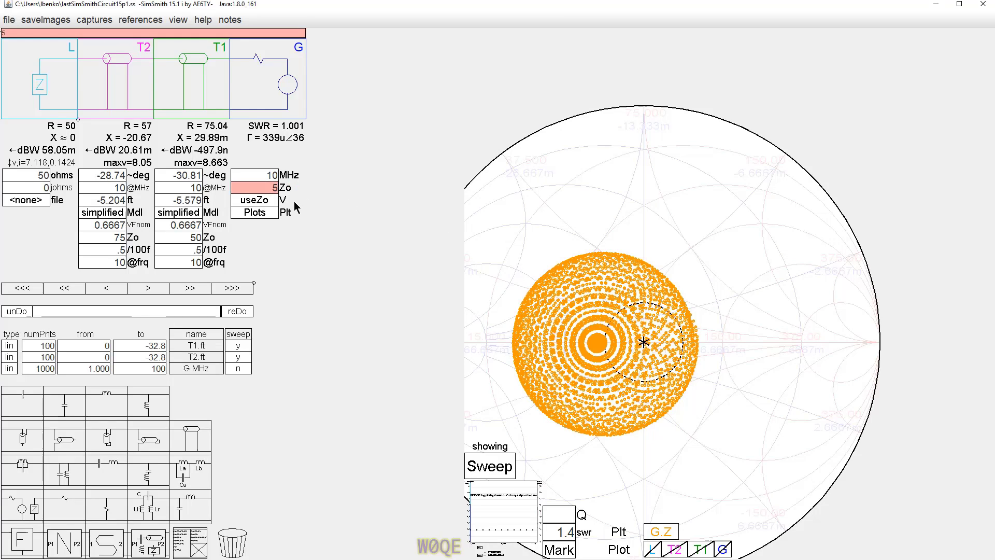
pyautogui.press('Return')
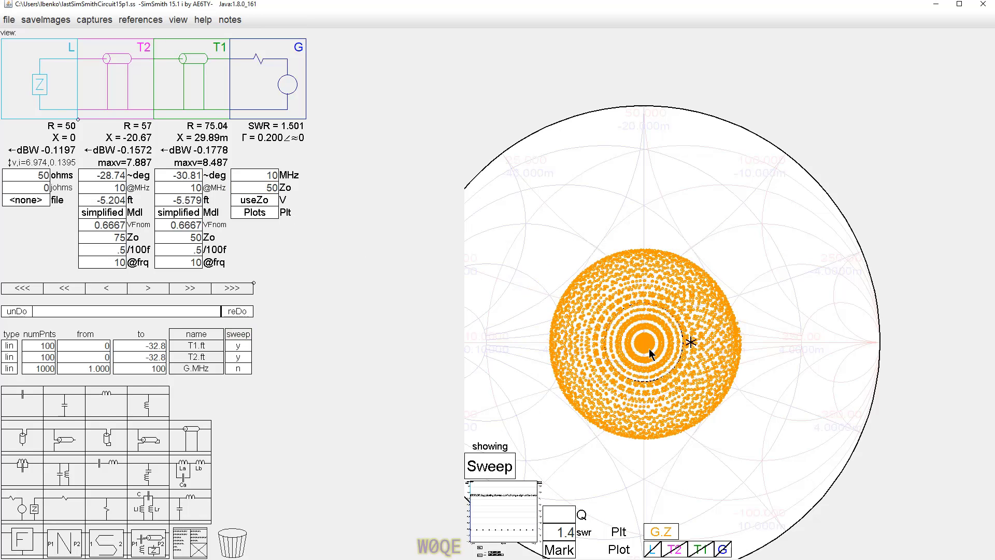
pyautogui.scroll(3, 646, 356)
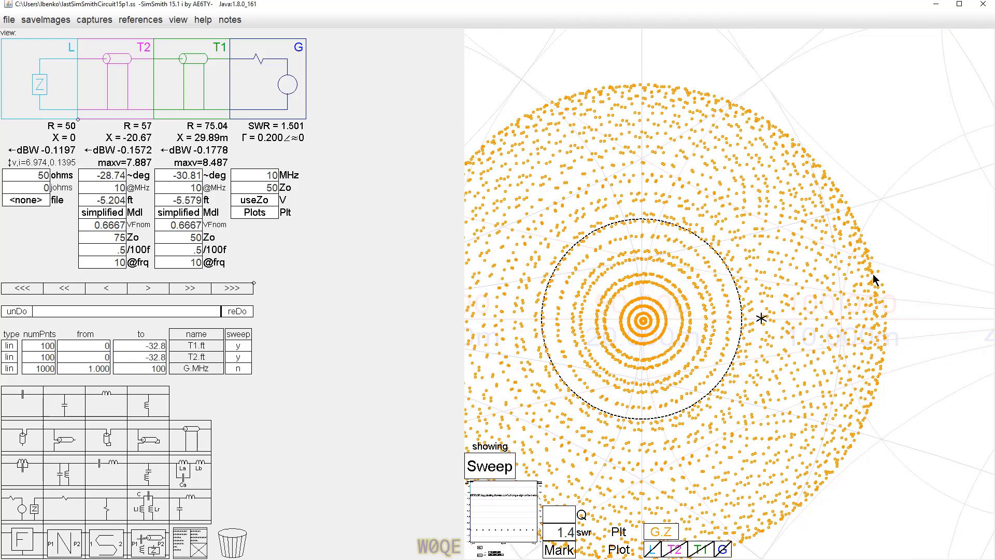
pyautogui.scroll(-2, 639, 321)
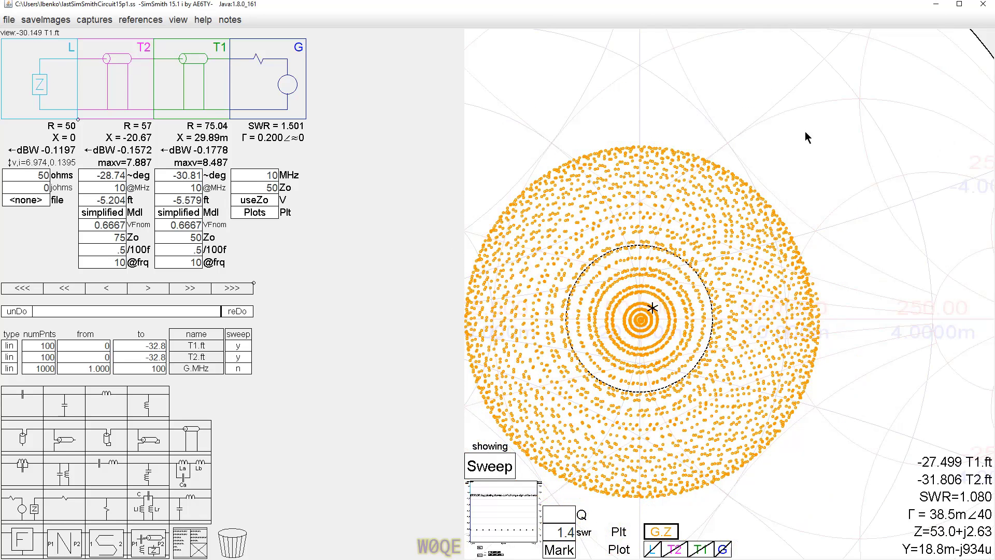
# Step: Change the T1.ft sweep's end value from -32.8 to -10.45
pyautogui.scroll(-2, 835, 133)
pyautogui.scroll(2, 861, 113)
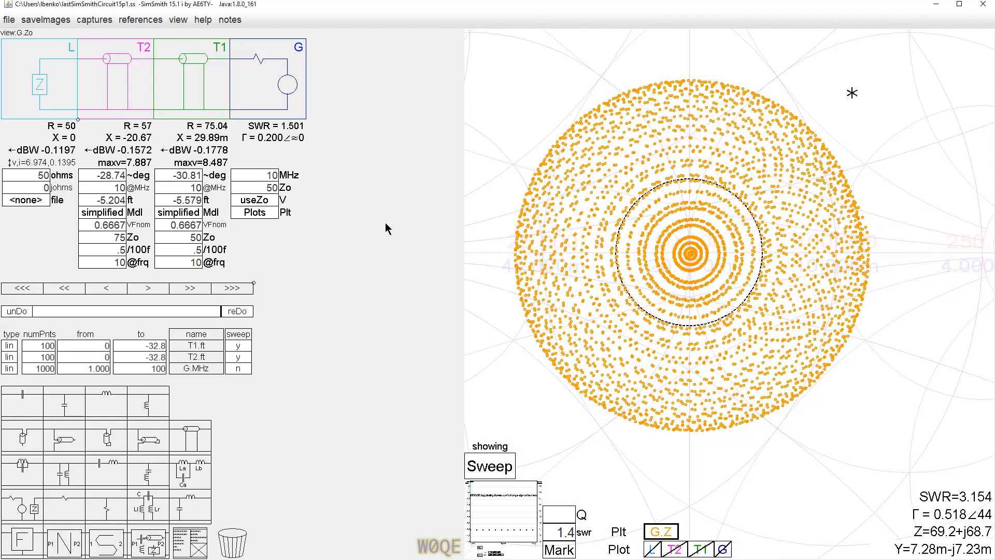
pyautogui.scroll(3, 146, 349)
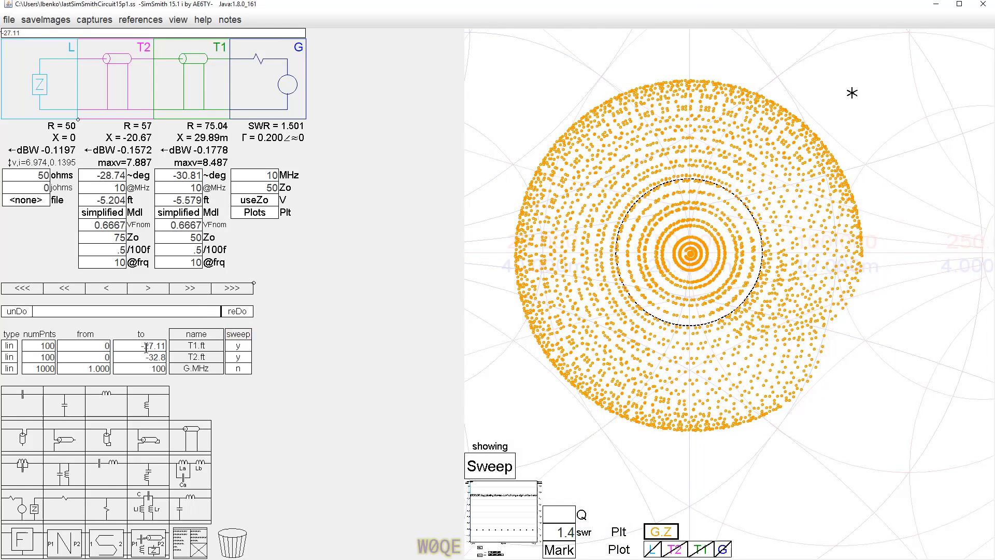
pyautogui.scroll(1, 147, 348)
pyautogui.scroll(1, 146, 351)
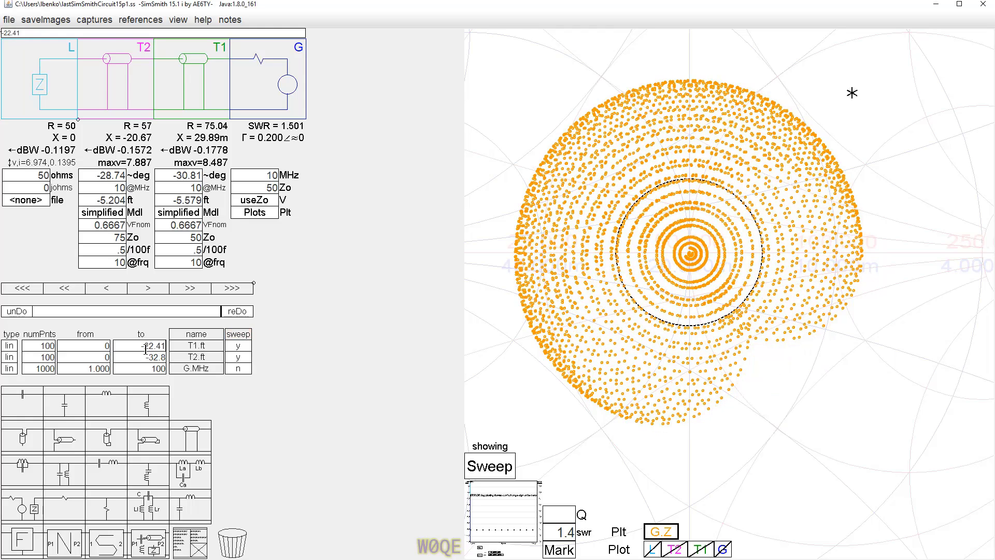
pyautogui.scroll(5, 146, 350)
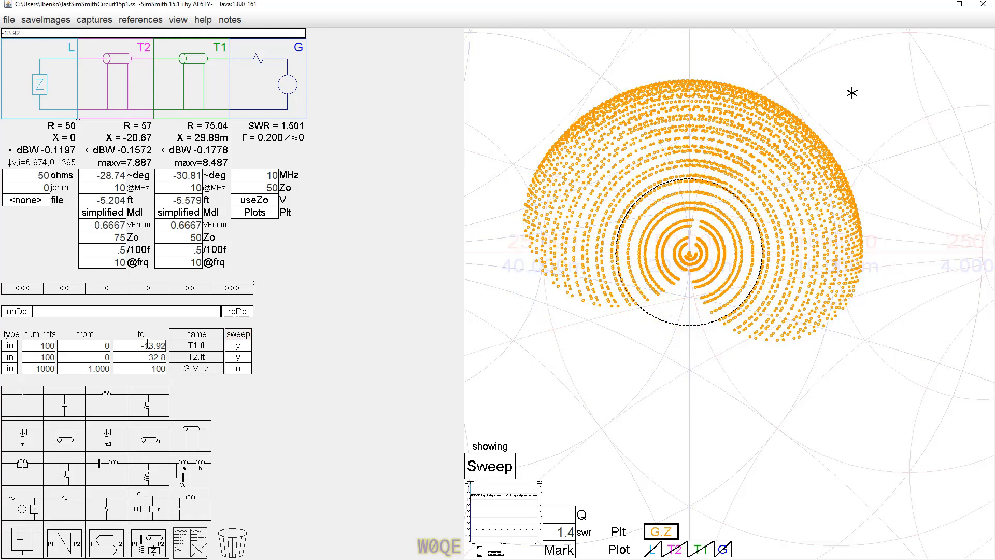
pyautogui.scroll(2, 148, 343)
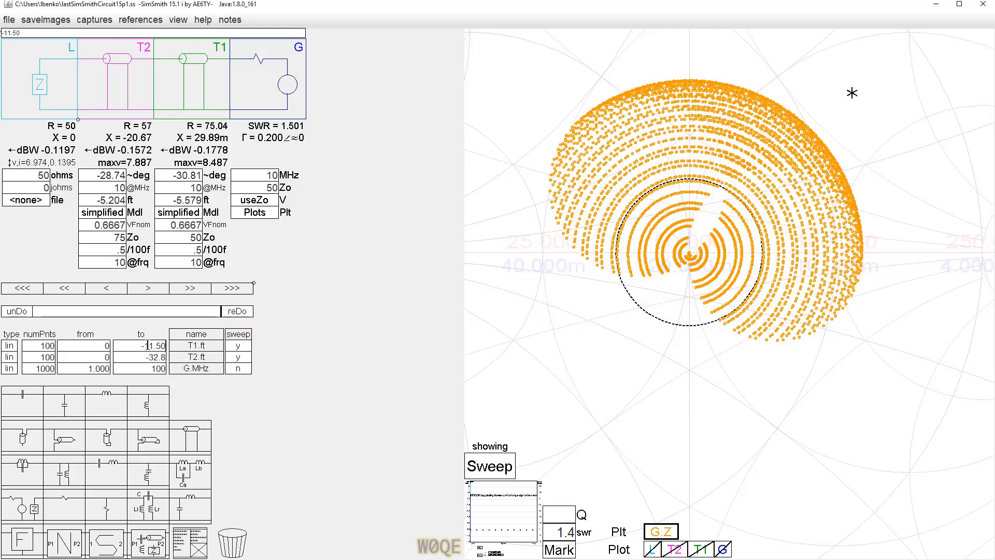
pyautogui.scroll(1, 147, 346)
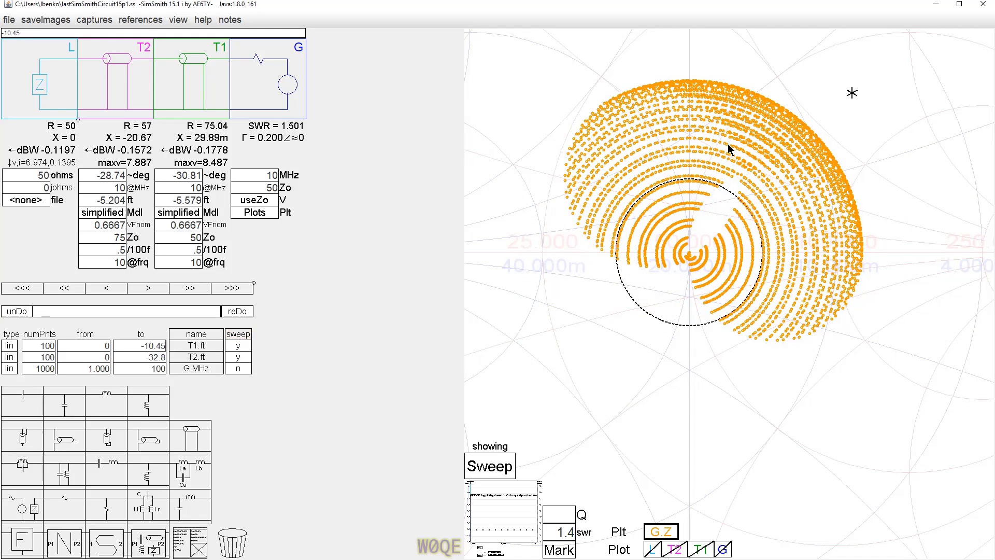
# Step: Replace the orange G.Z plot with swept impedances at G, settling T1.ft's end at -10.47
pyautogui.click(675, 533)
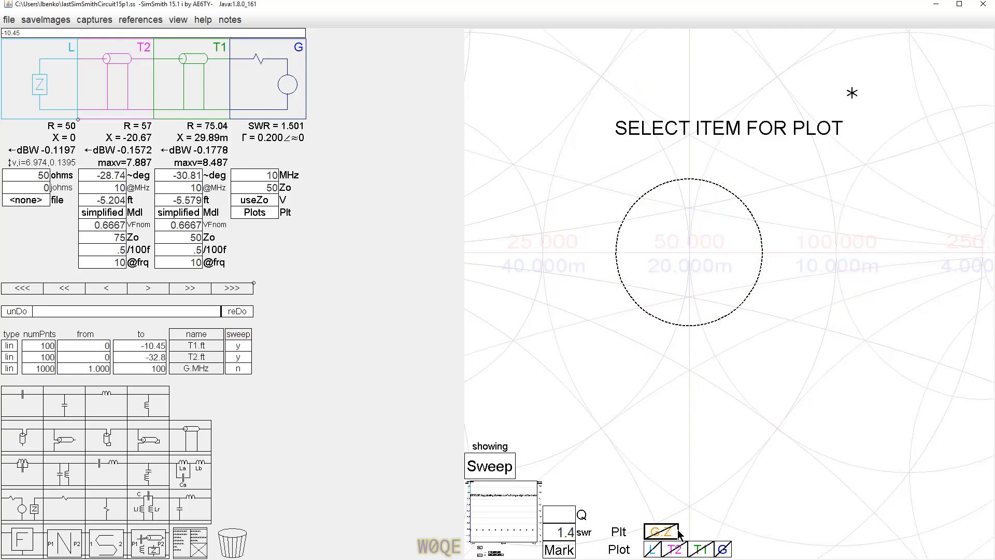
pyautogui.click(722, 550)
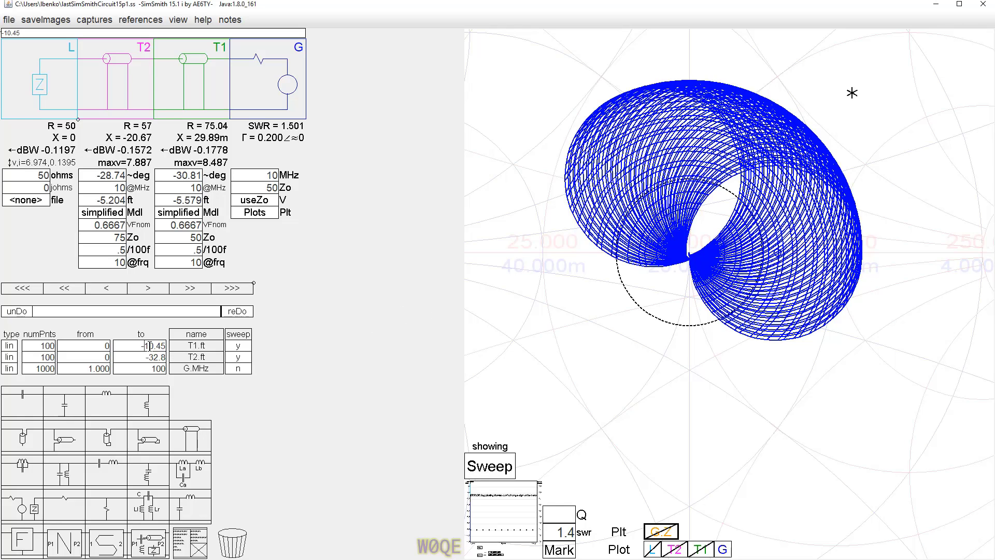
pyautogui.scroll(10, 147, 347)
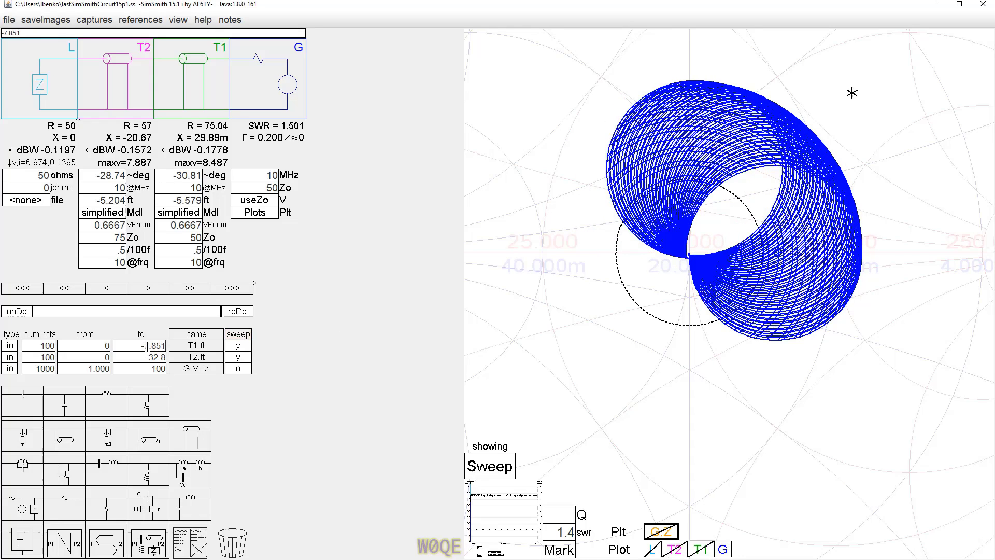
pyautogui.scroll(6, 147, 346)
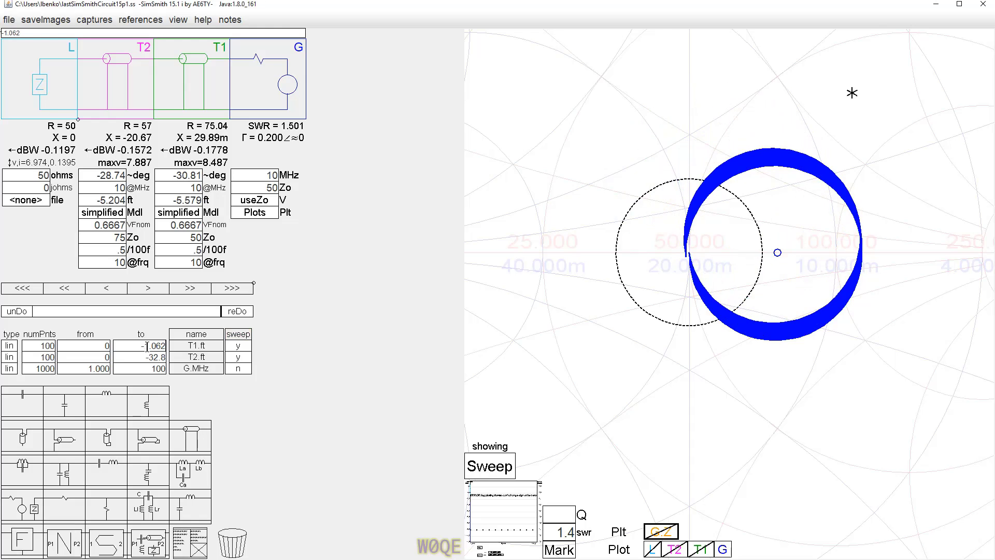
pyautogui.scroll(-3, 147, 347)
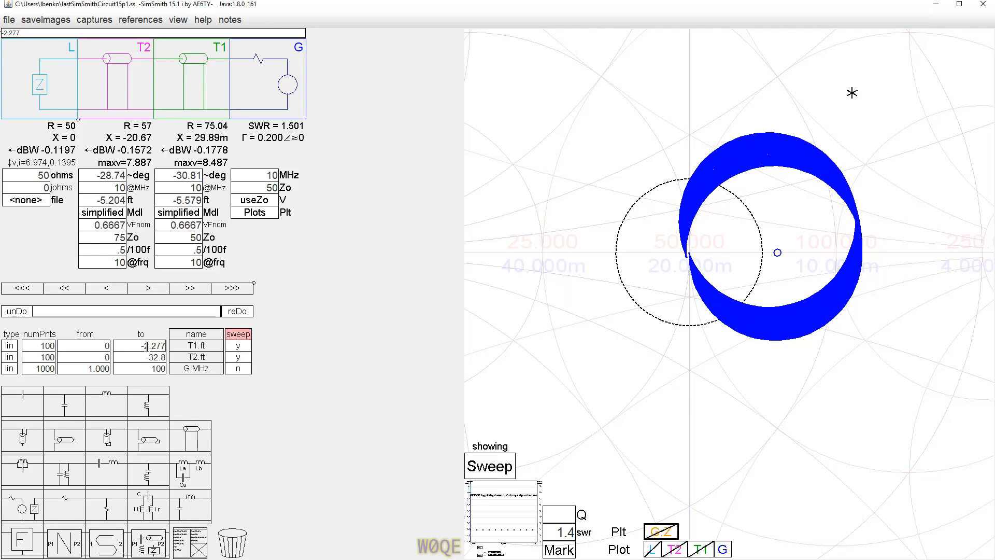
pyautogui.scroll(-6, 147, 347)
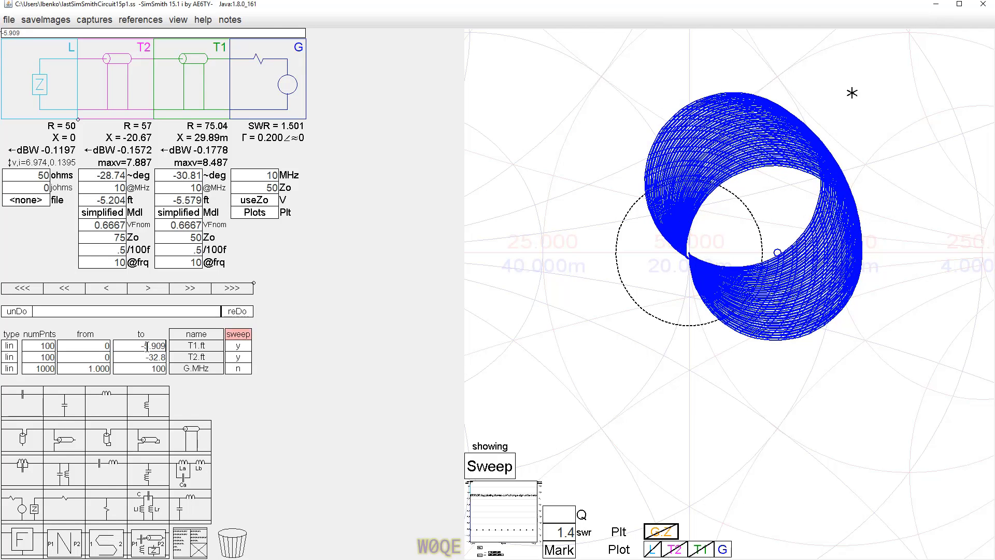
pyautogui.scroll(-3, 147, 346)
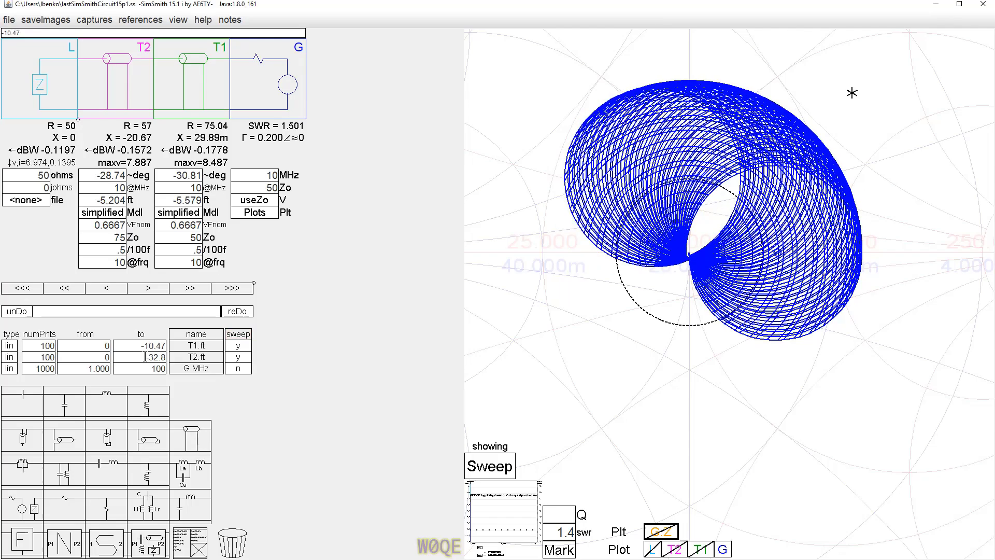
# Step: Adjust the T2.ft sweep's end value to -32.81
pyautogui.click(146, 357)
pyautogui.scroll(6, 146, 357)
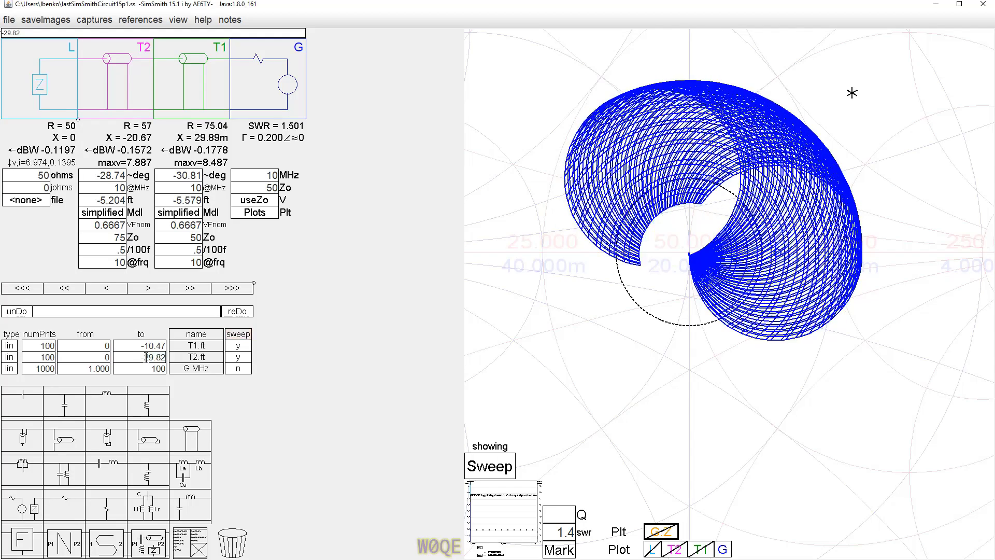
pyautogui.scroll(5, 146, 357)
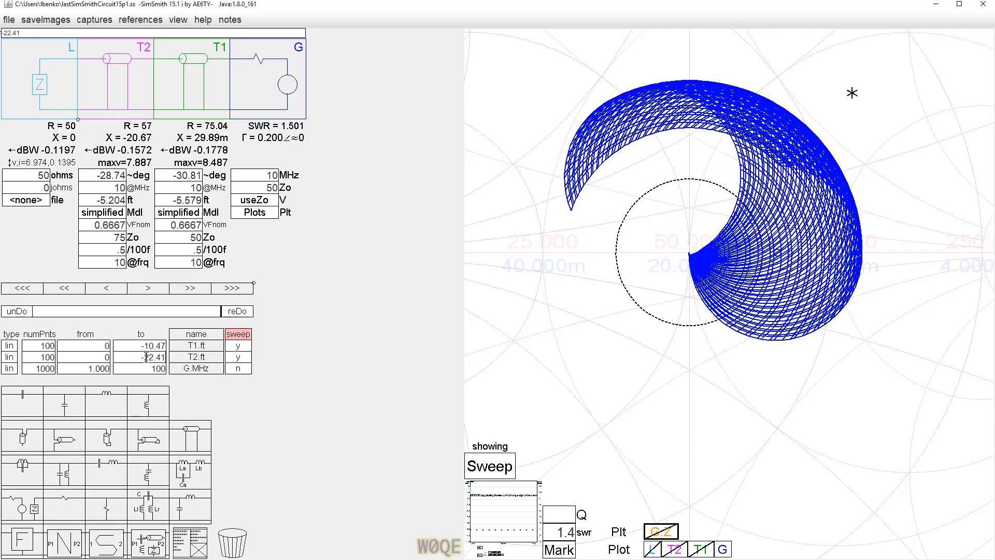
pyautogui.scroll(1, 146, 357)
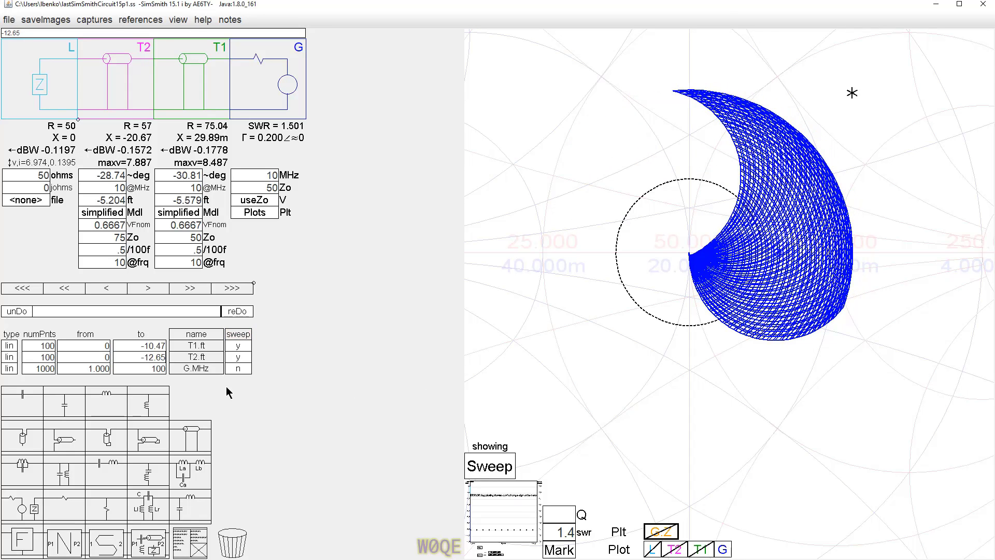
pyautogui.click(150, 355)
pyautogui.scroll(-10, 151, 355)
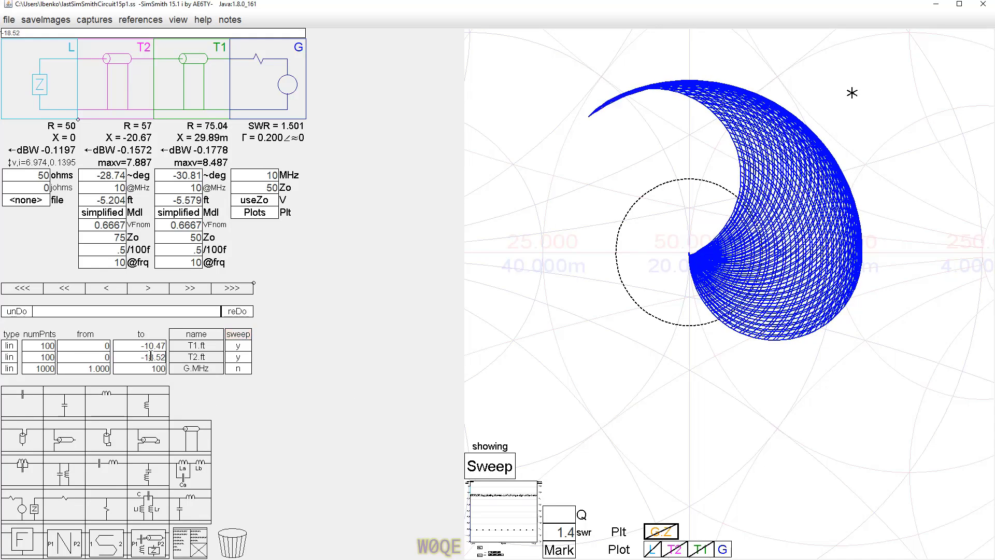
# Step: Extend the T1.ft sweep's end to -32.88 so the blue loops form a full disc
pyautogui.click(150, 346)
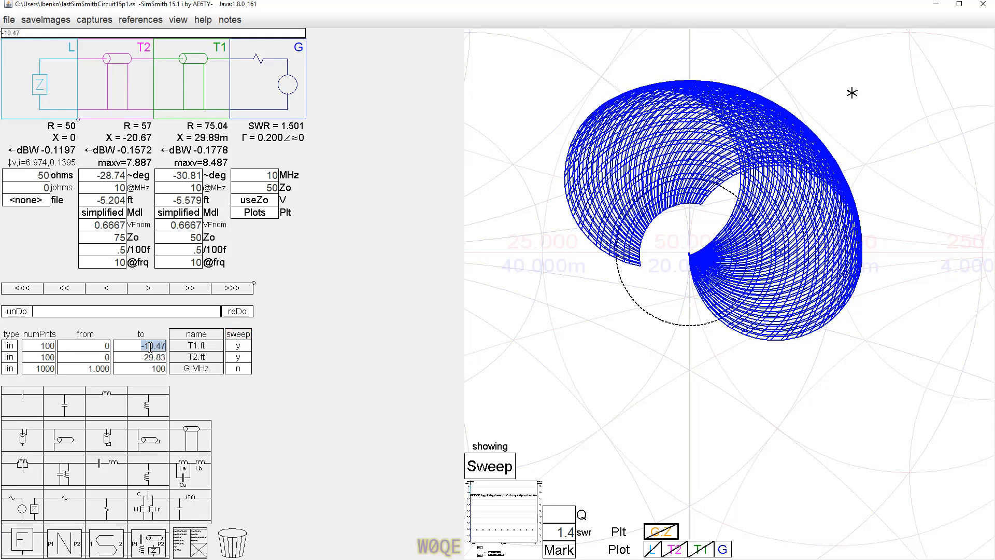
pyautogui.scroll(-4, 150, 347)
pyautogui.scroll(-3, 150, 346)
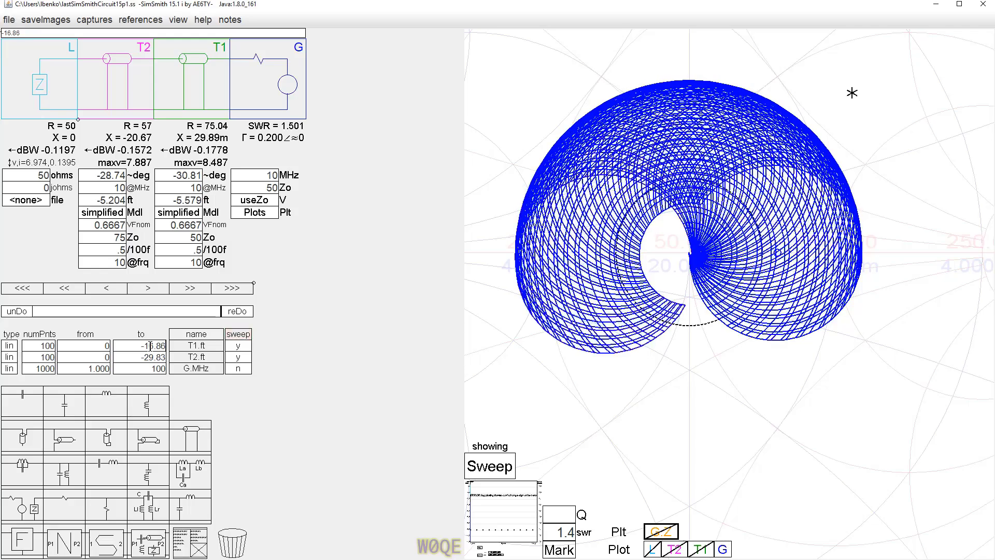
pyautogui.scroll(-15, 150, 347)
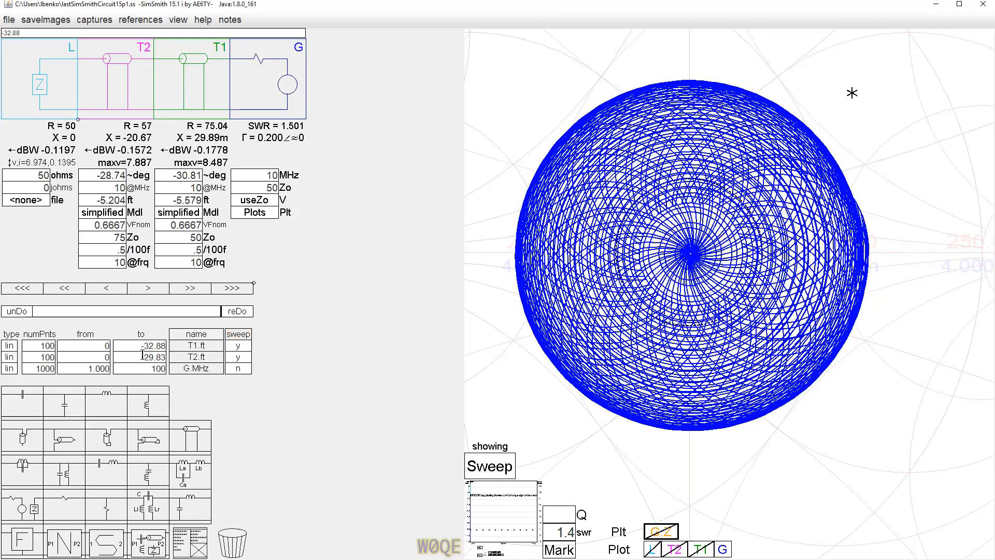
pyautogui.scroll(-3, 140, 356)
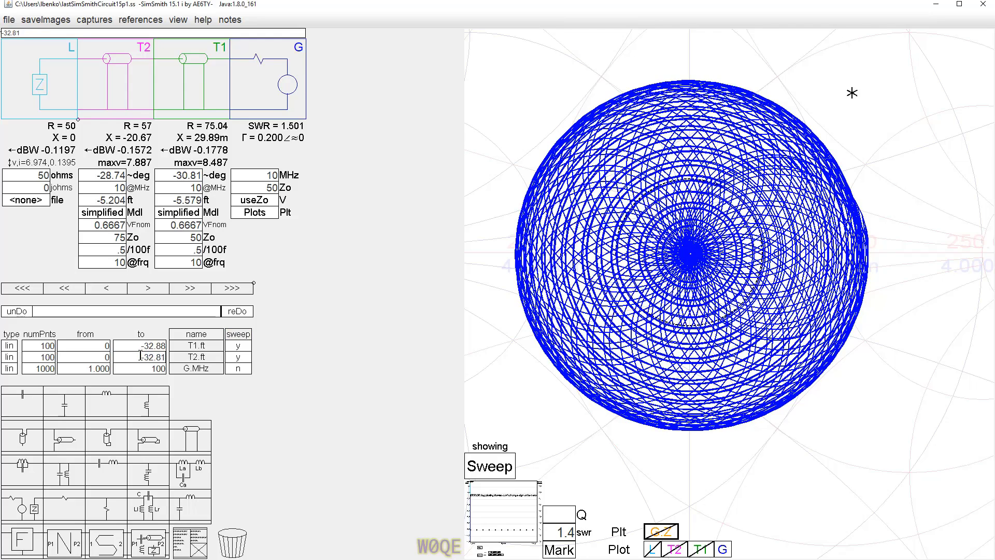
pyautogui.scroll(-3, 834, 449)
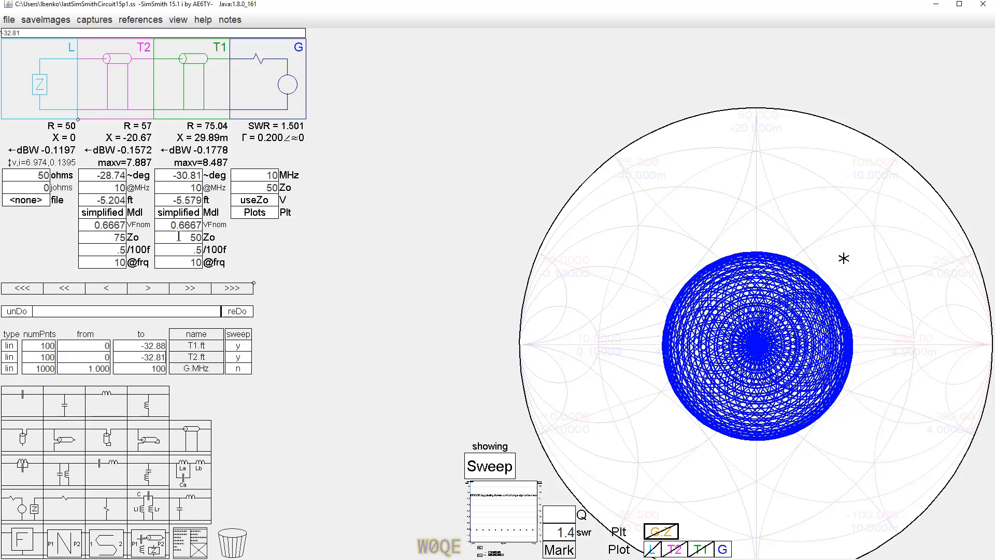
# Step: Change line T2's impedance from 75 Ω to 25 Ω
pyautogui.doubleClick(112, 240)
pyautogui.write('2')
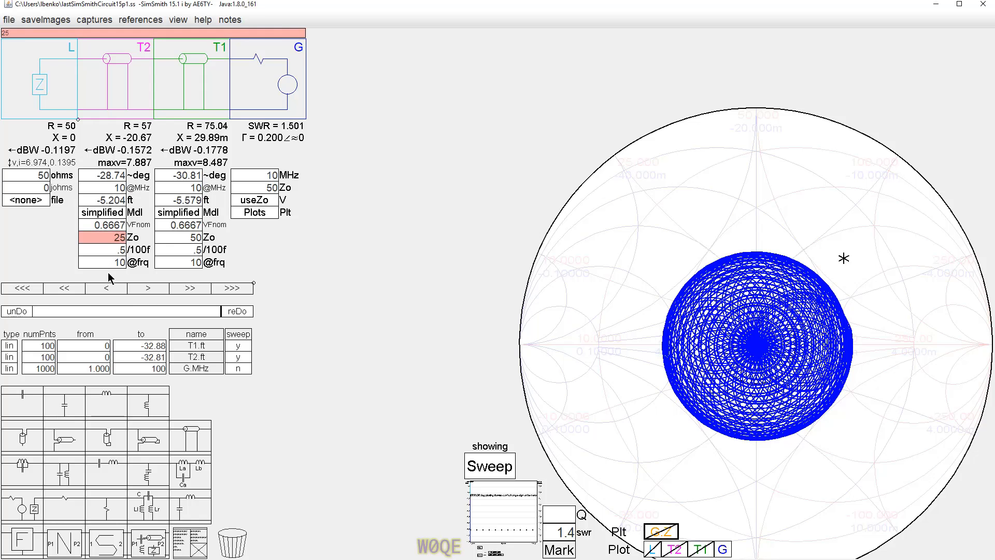
pyautogui.write('5')
pyautogui.press('Return')
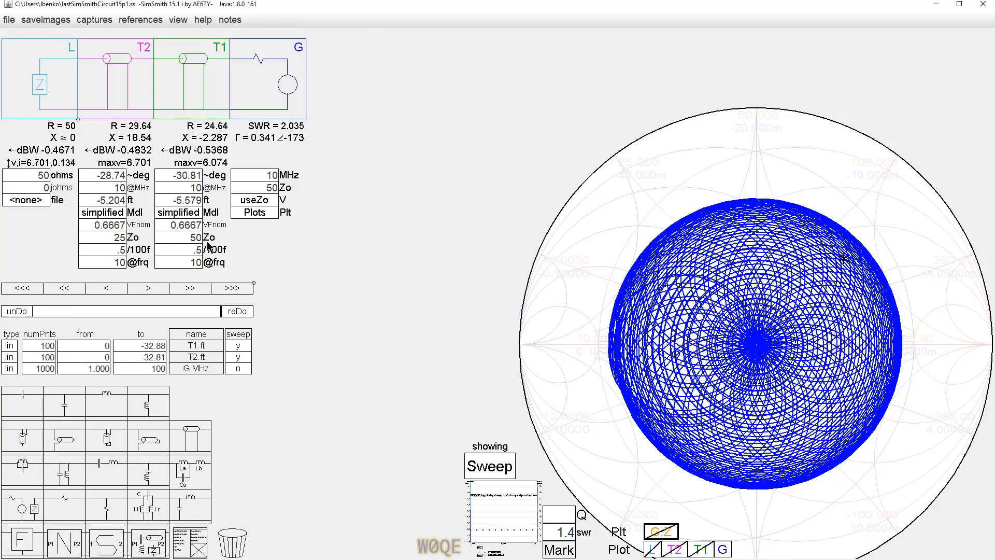
pyautogui.click(103, 237)
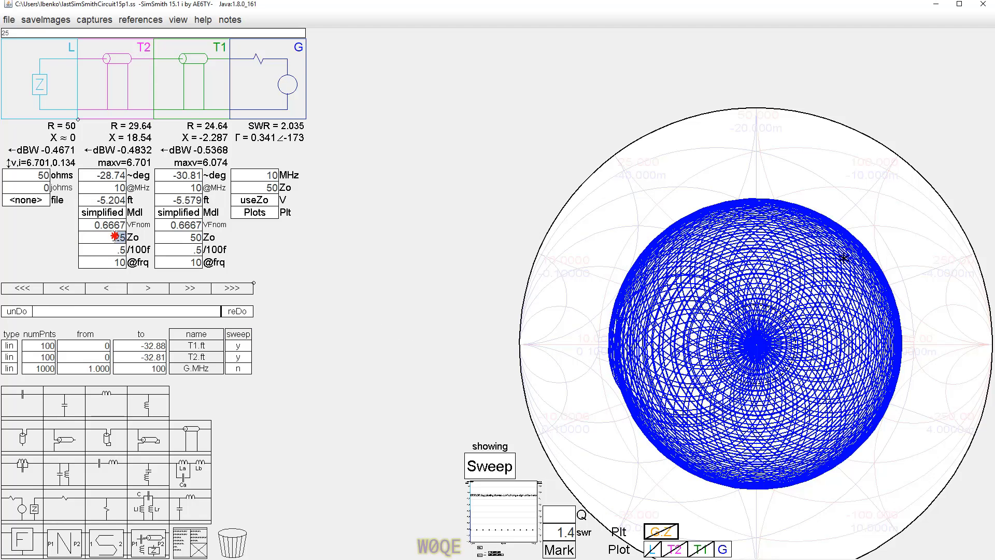
# Step: Change line T1's impedance from 50 Ω to 75 Ω
pyautogui.click(190, 237)
pyautogui.write('7')
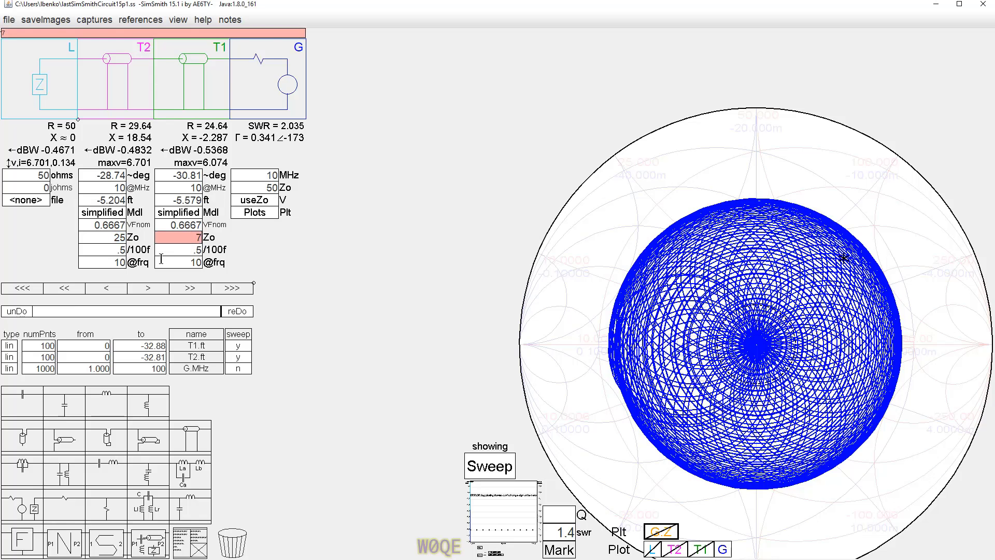
pyautogui.write('5')
pyautogui.press('Return')
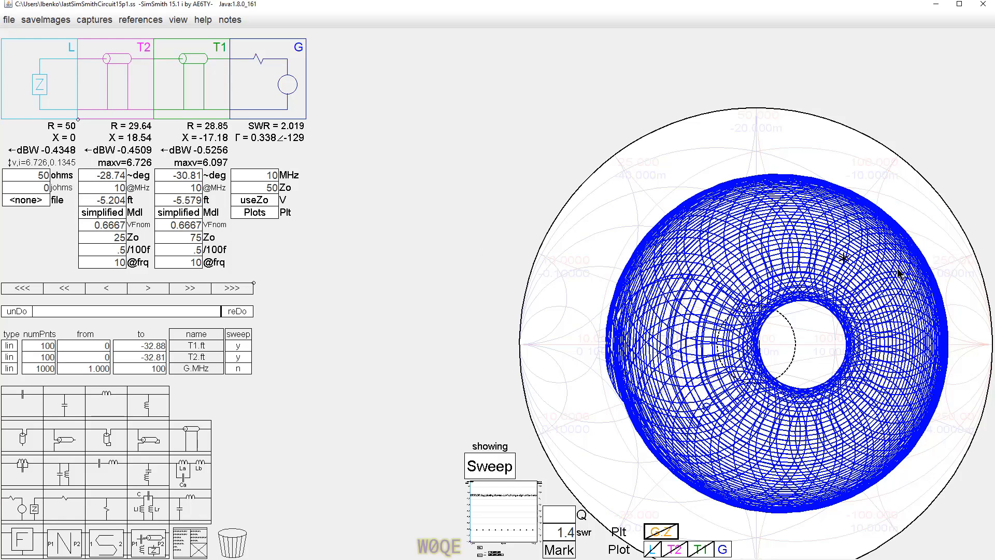
# Step: Show the ring point readout: T1.ft -22.584, T2.ft -7.2911, SWR 5.181, Z 104+j121 Ω
pyautogui.moveTo(898, 270)
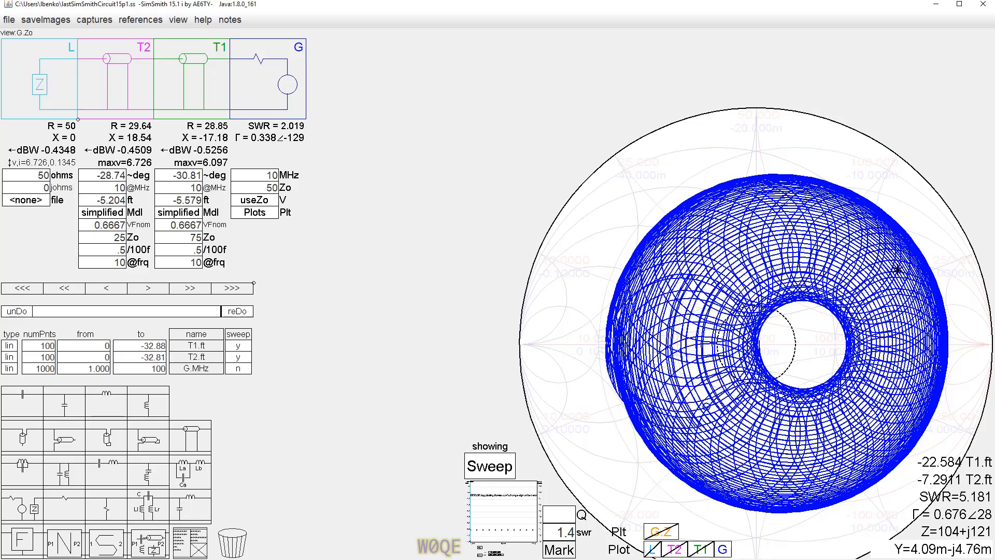